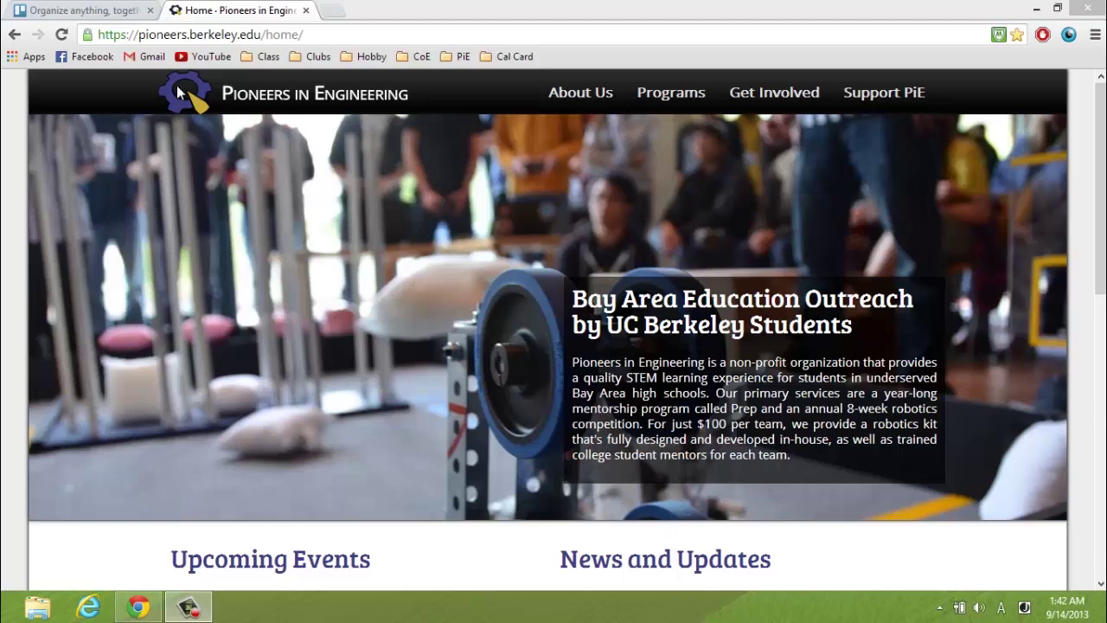
# Step: Switch to the Trello 'Organize anything, together' tab
pyautogui.click(91, 14)
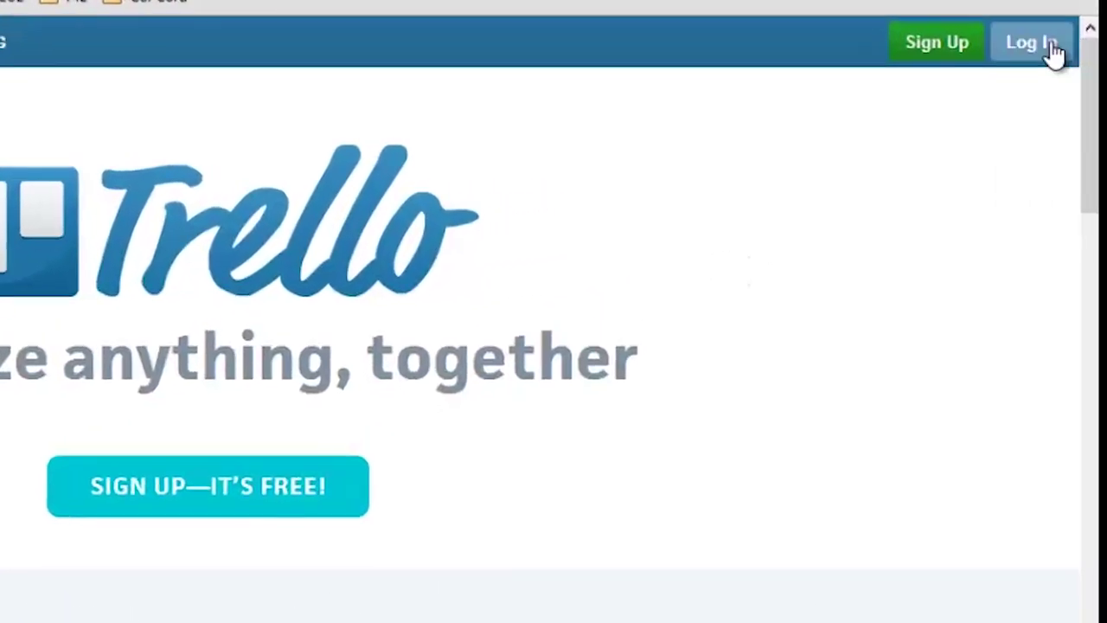
# Step: Log in to Trello using a Google account
pyautogui.click(1070, 87)
pyautogui.click(806, 515)
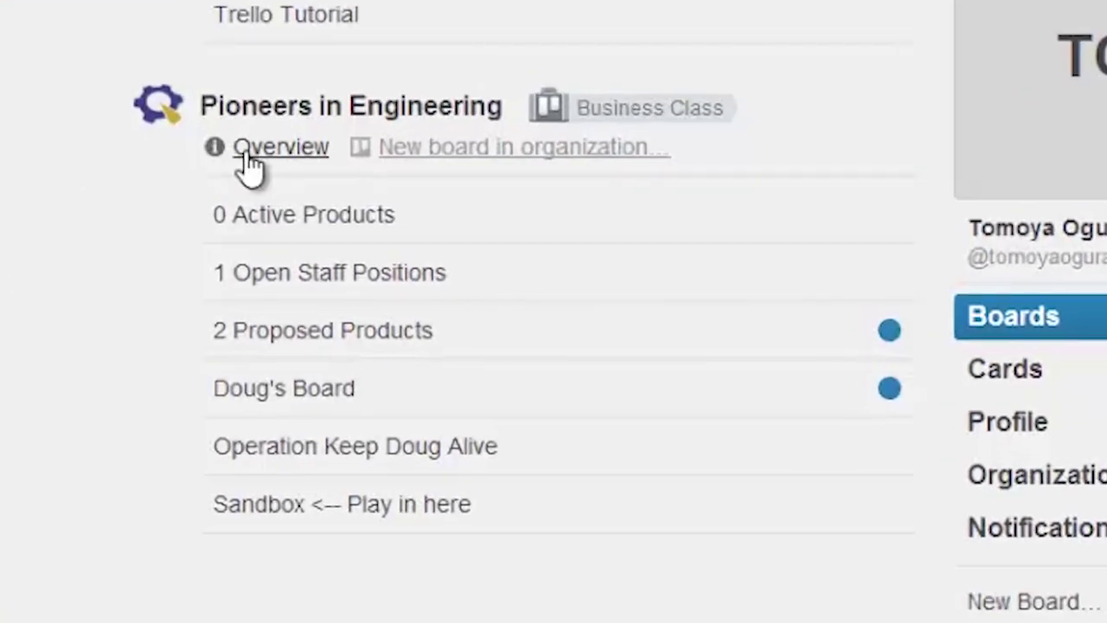
# Step: Open the Pioneers in Engineering overview and browse its Members grid and Other Org-Visible Boards
pyautogui.click(250, 154)
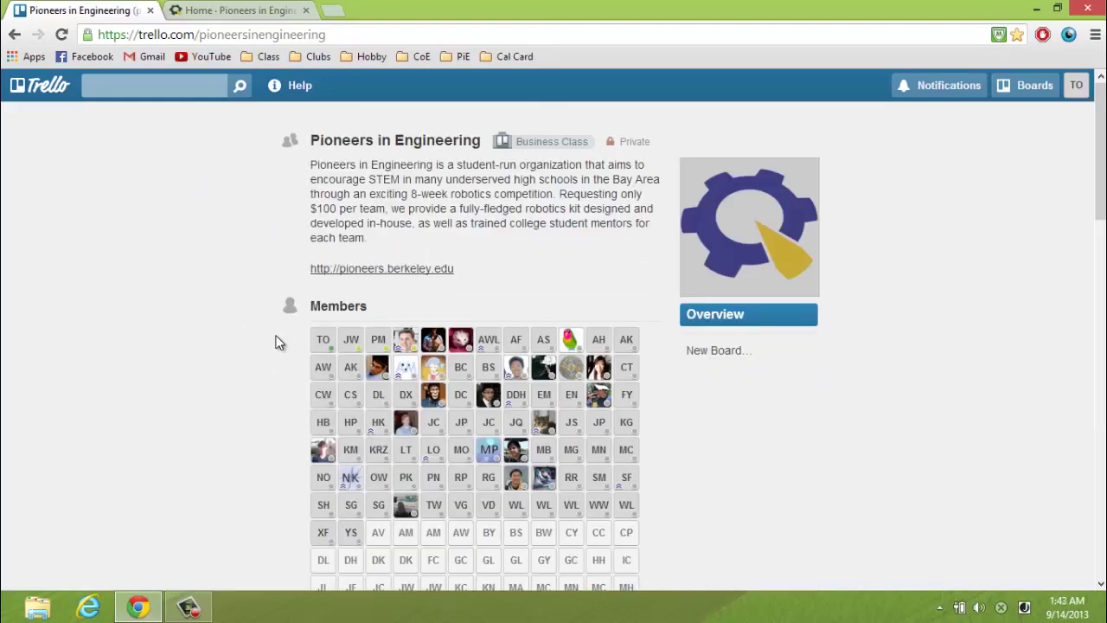
pyautogui.scroll(-2, 275, 342)
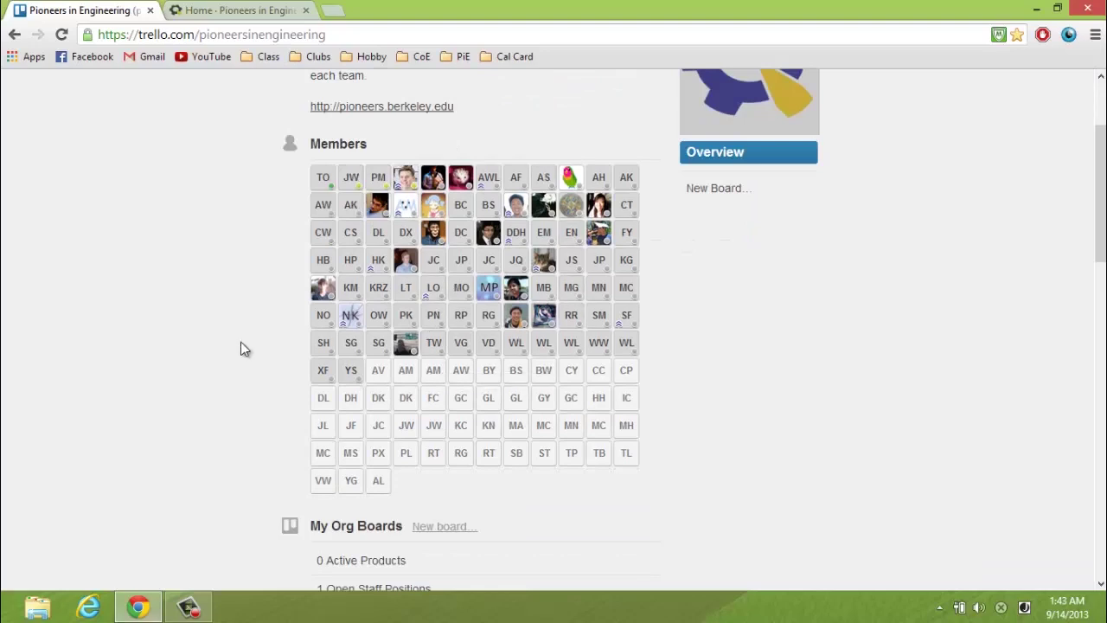
pyautogui.scroll(-10, 240, 342)
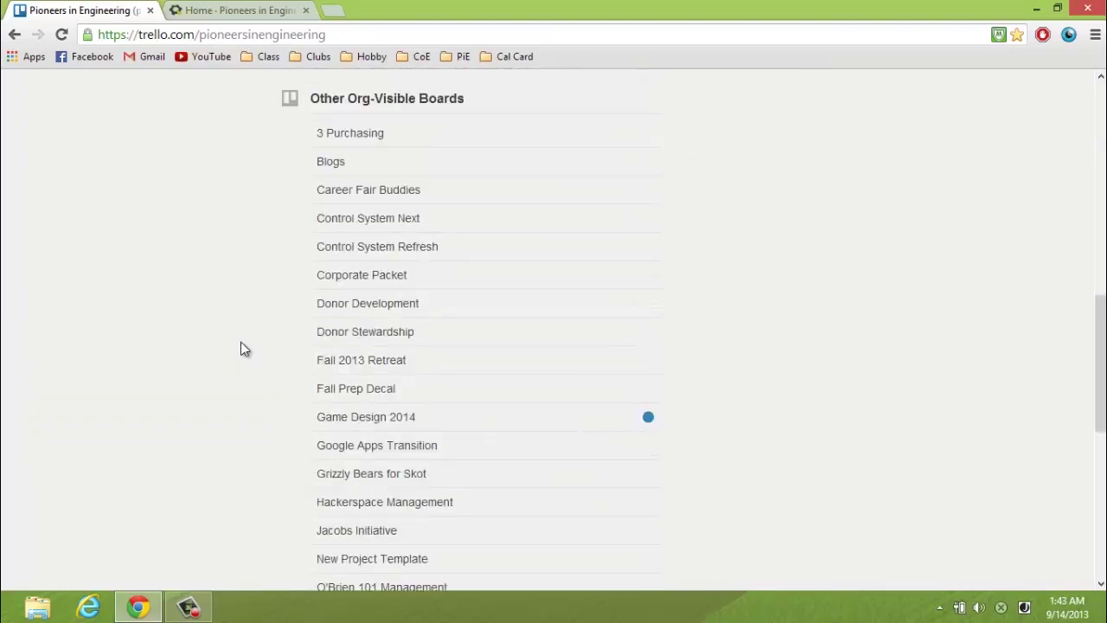
pyautogui.scroll(-4, 241, 348)
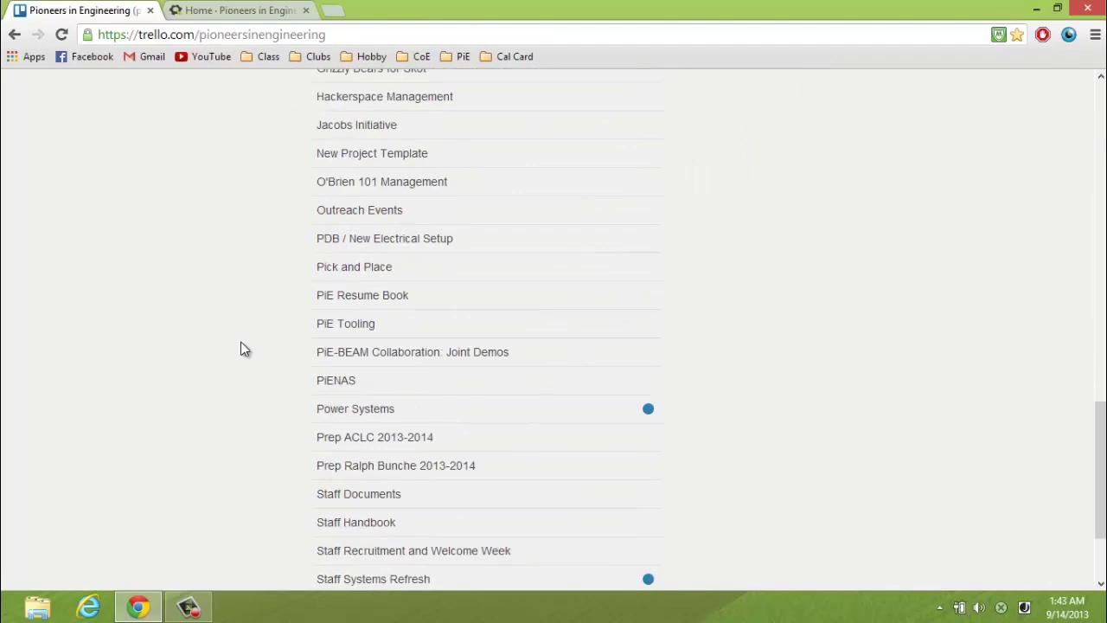
pyautogui.scroll(-1, 242, 349)
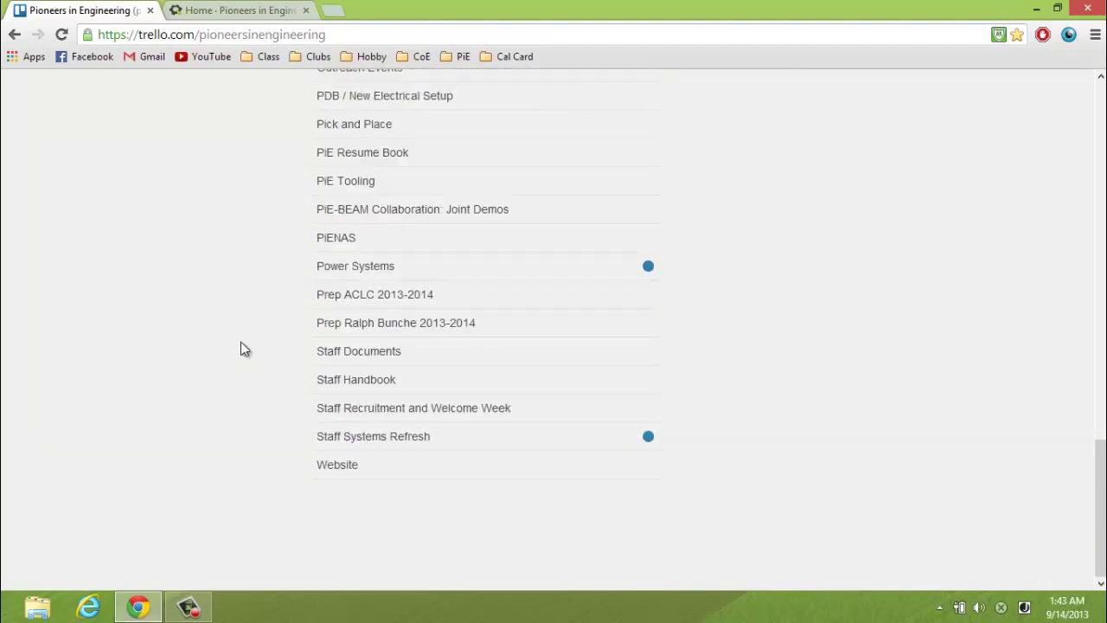
pyautogui.scroll(5, 236, 342)
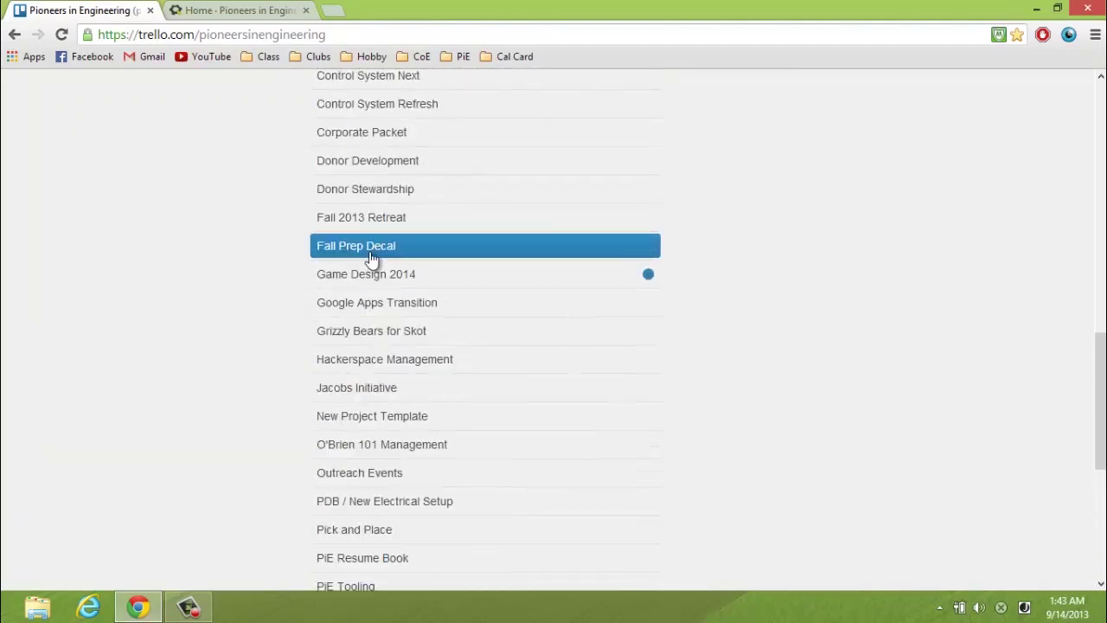
pyautogui.scroll(2, 296, 268)
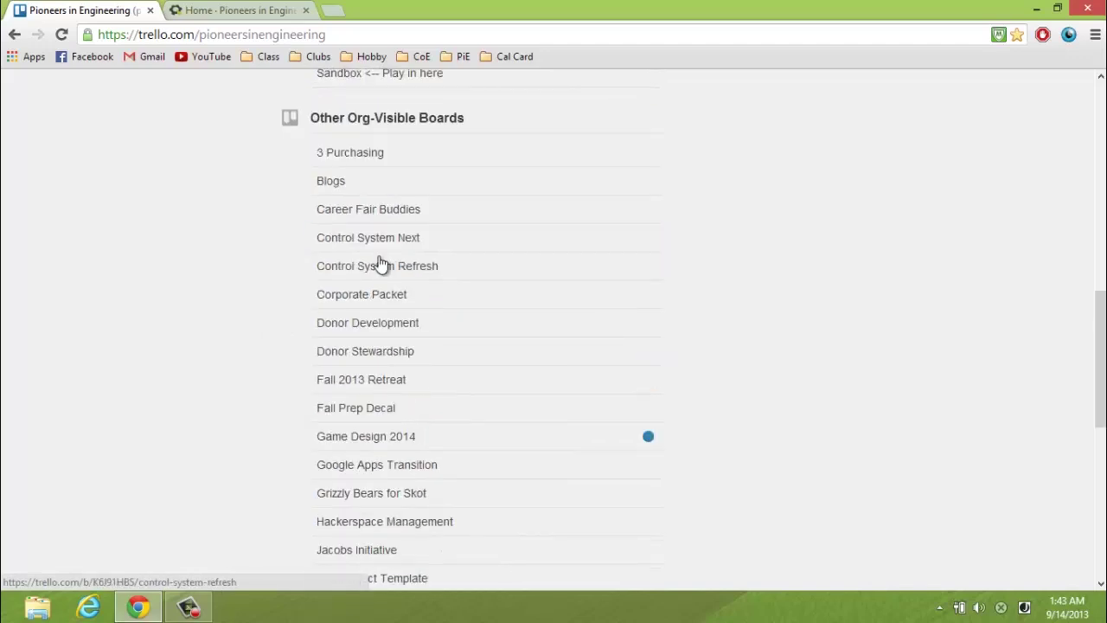
pyautogui.scroll(-3, 243, 359)
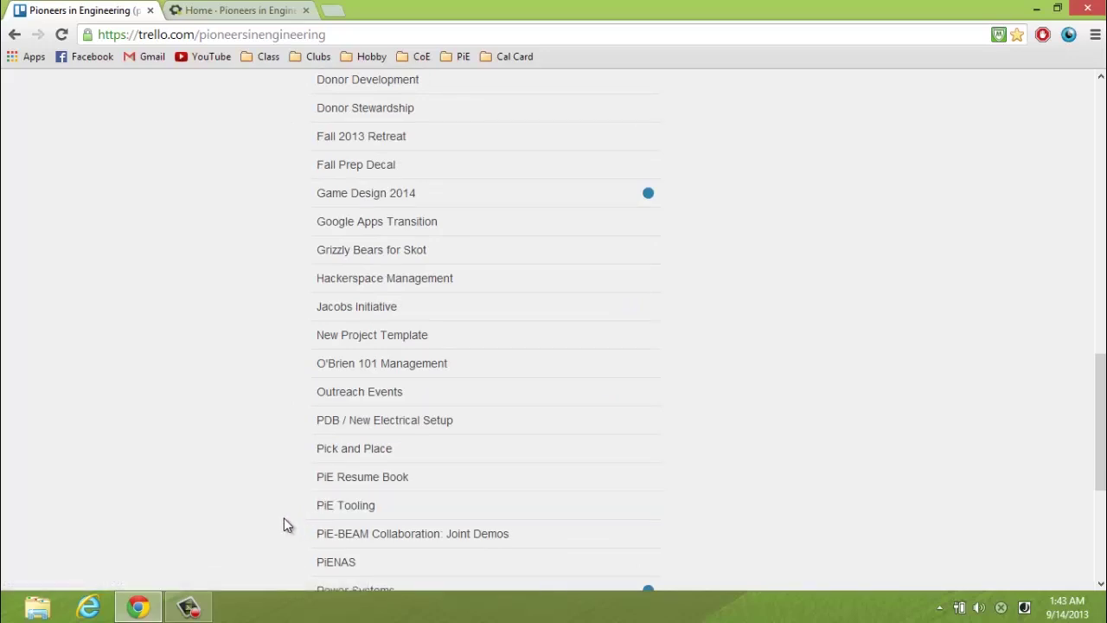
# Step: Open the Pick and Place board from the Other Org-Visible Boards list
pyautogui.click(386, 454)
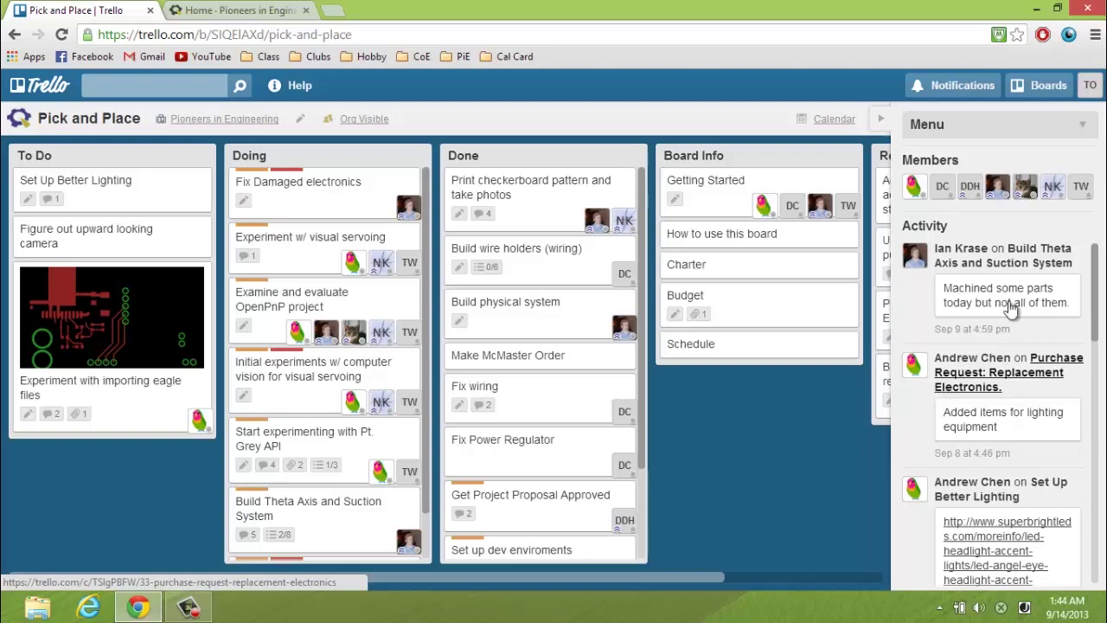
# Step: On the Trello Tutorial board, create 'Talk about dragging cards' in To Do and drag it to Done
pyautogui.click(1050, 86)
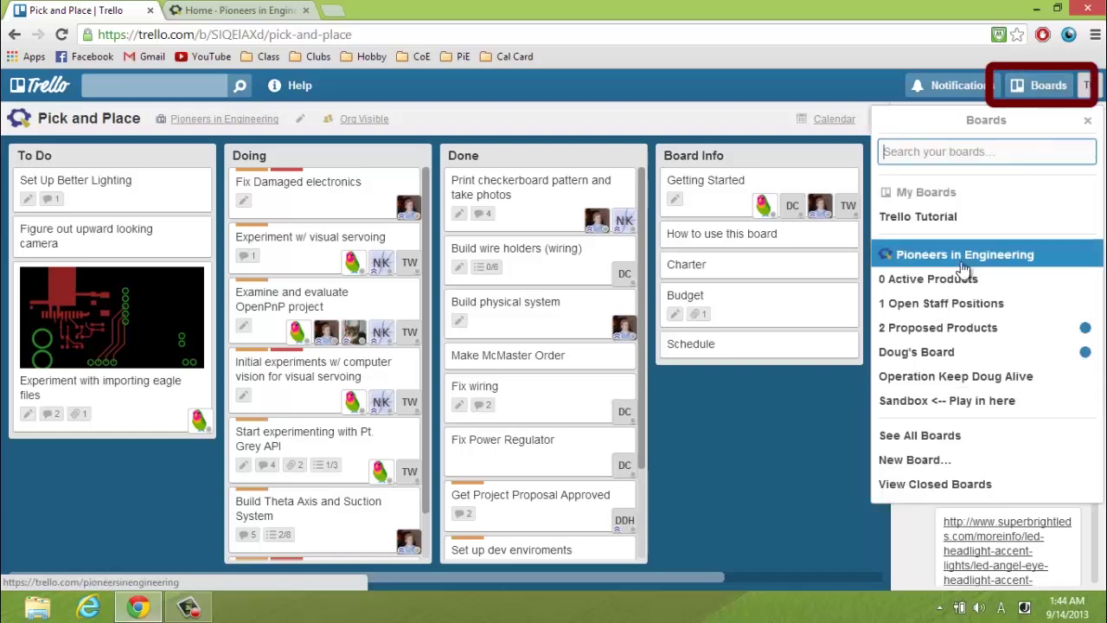
pyautogui.click(952, 218)
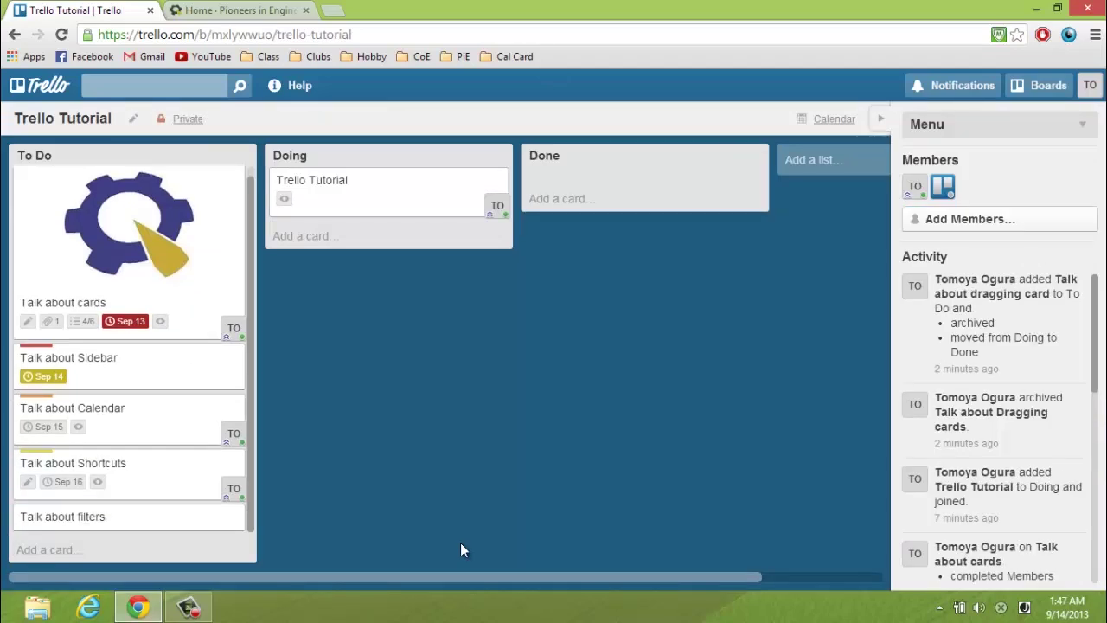
pyautogui.click(42, 554)
pyautogui.write('Ta')
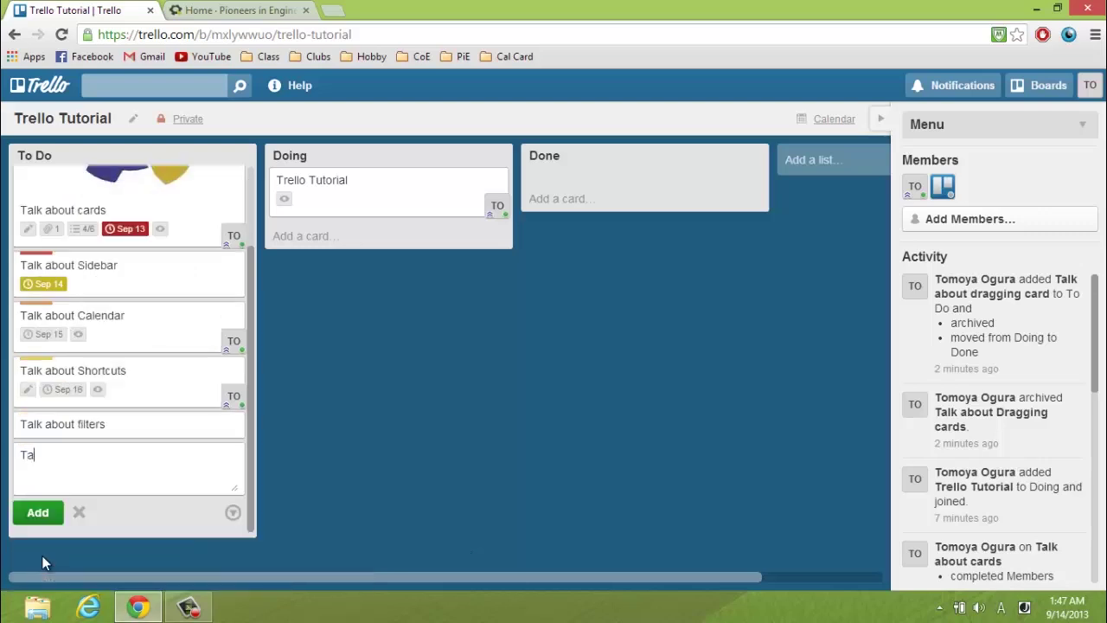
pyautogui.write('lk about dragging cards')
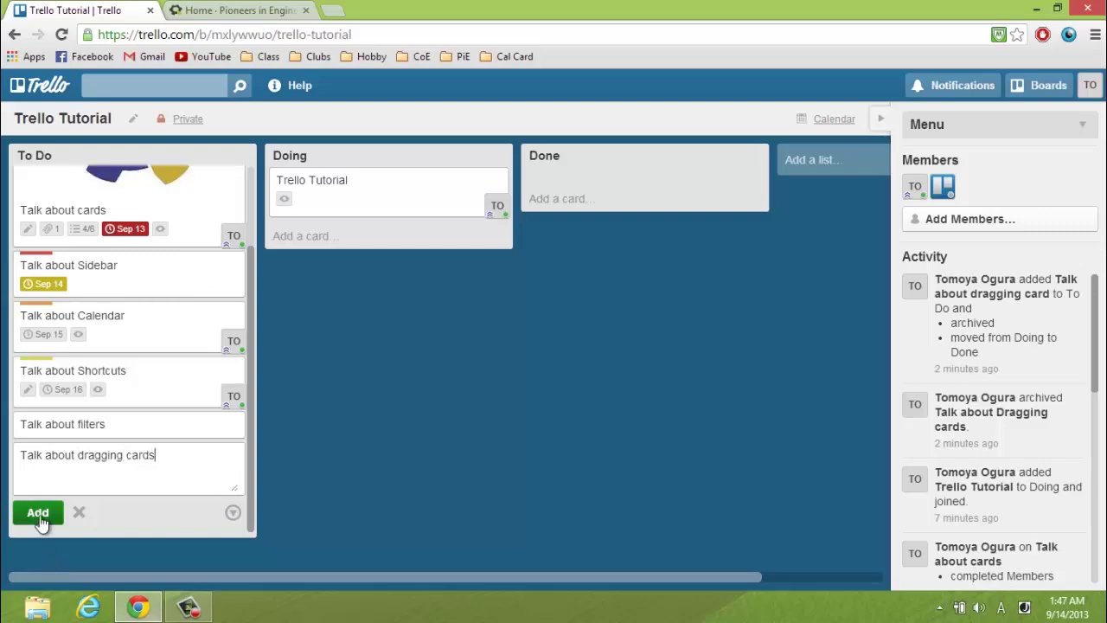
pyautogui.click(38, 512)
pyautogui.click(276, 464)
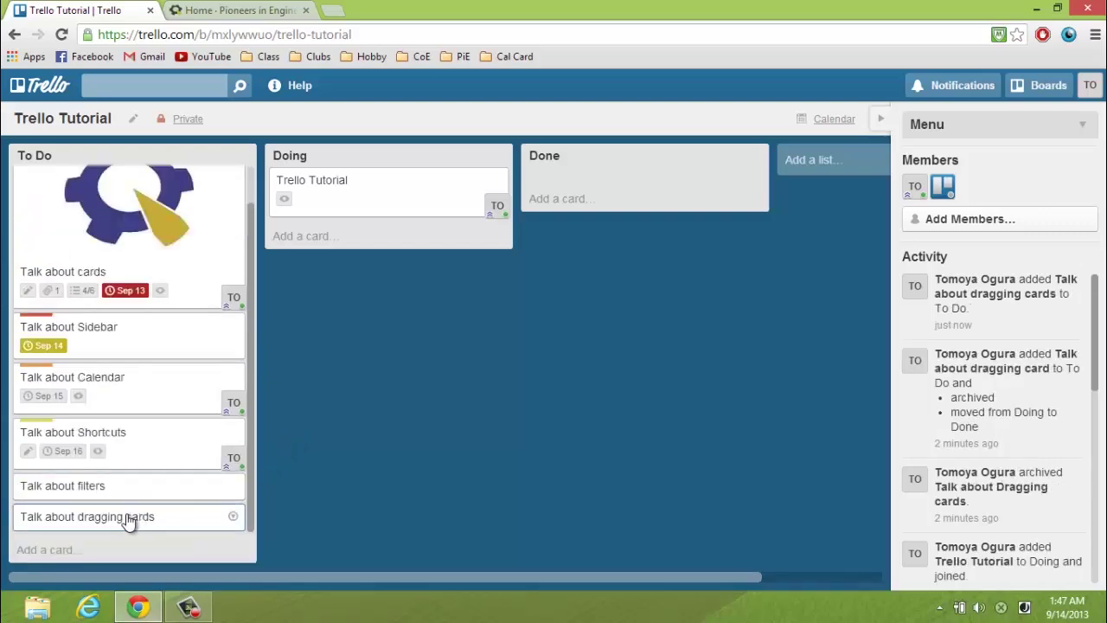
pyautogui.moveTo(124, 517); pyautogui.dragTo(616, 181)
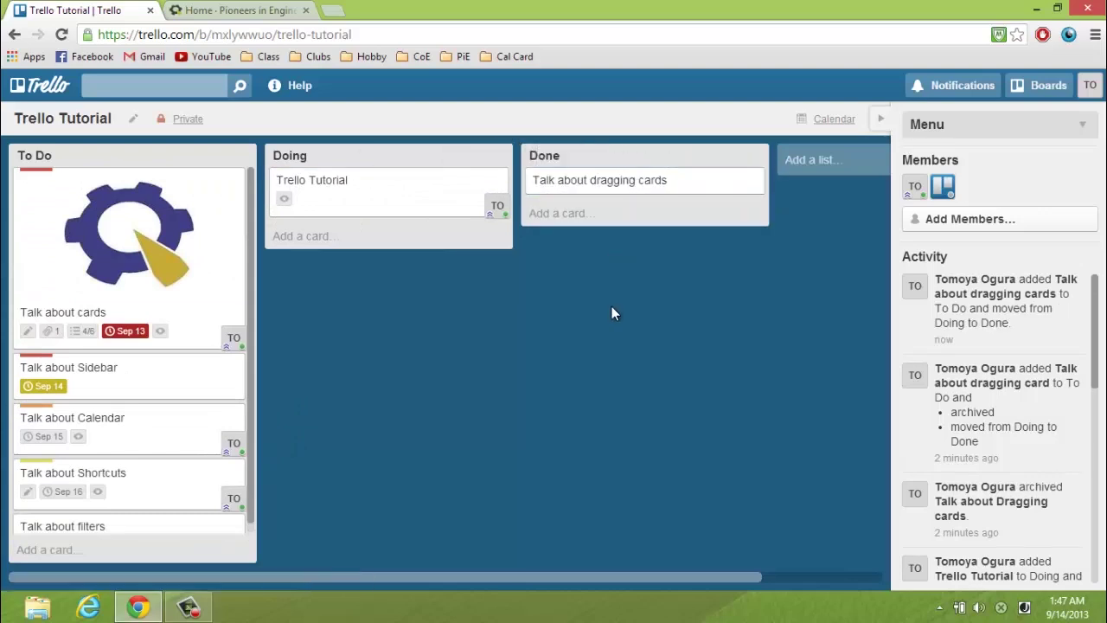
# Step: Open the Talk about cards card and tick its Attached Files checklist item
pyautogui.click(145, 247)
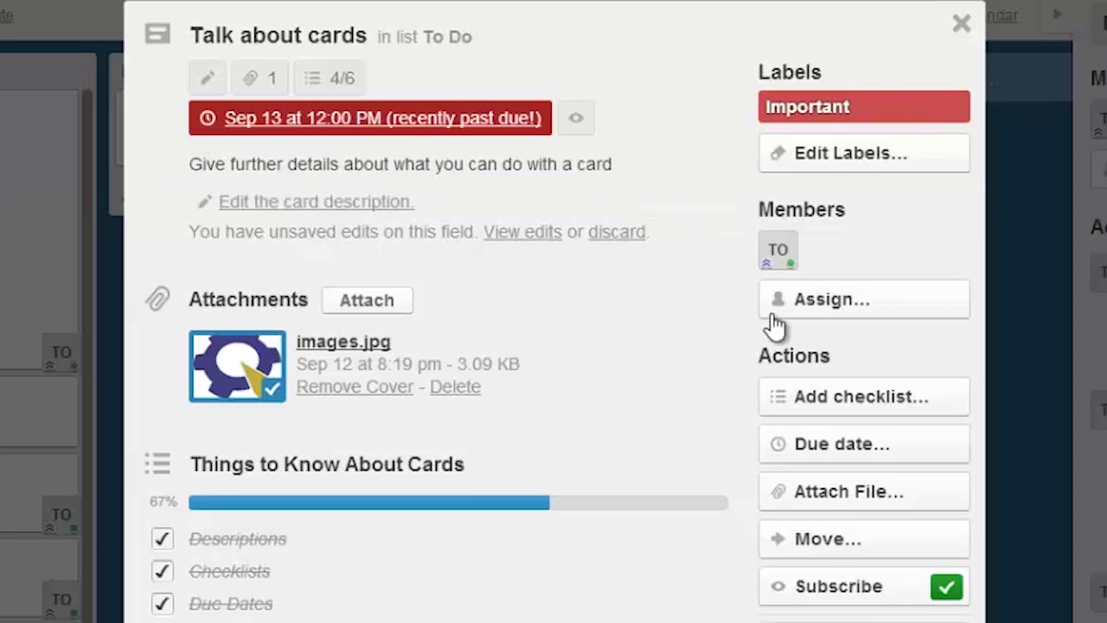
pyautogui.scroll(-2, 191, 537)
pyautogui.click(161, 421)
pyautogui.scroll(1, 260, 457)
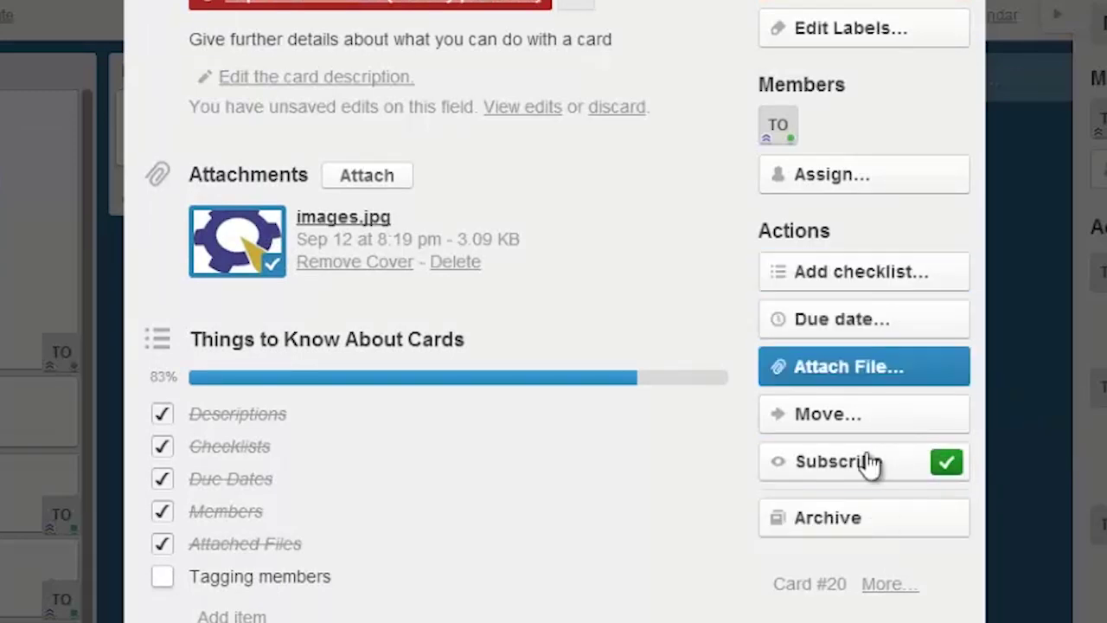
pyautogui.scroll(2, 683, 406)
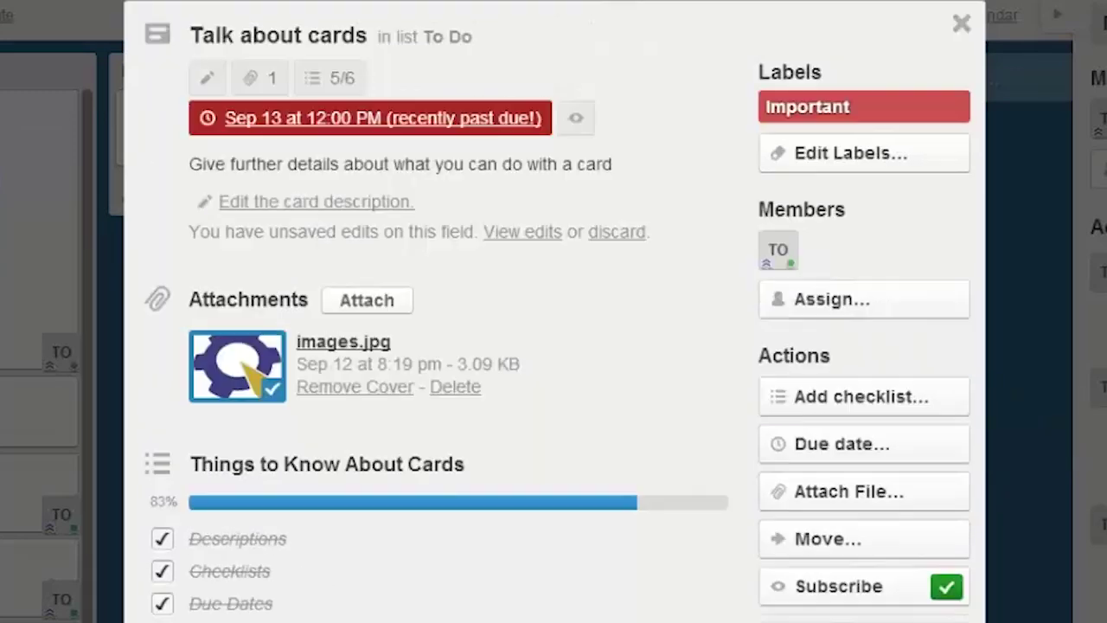
# Step: Add Trello as a member of the Talk about cards card
pyautogui.click(846, 300)
pyautogui.write('trell')
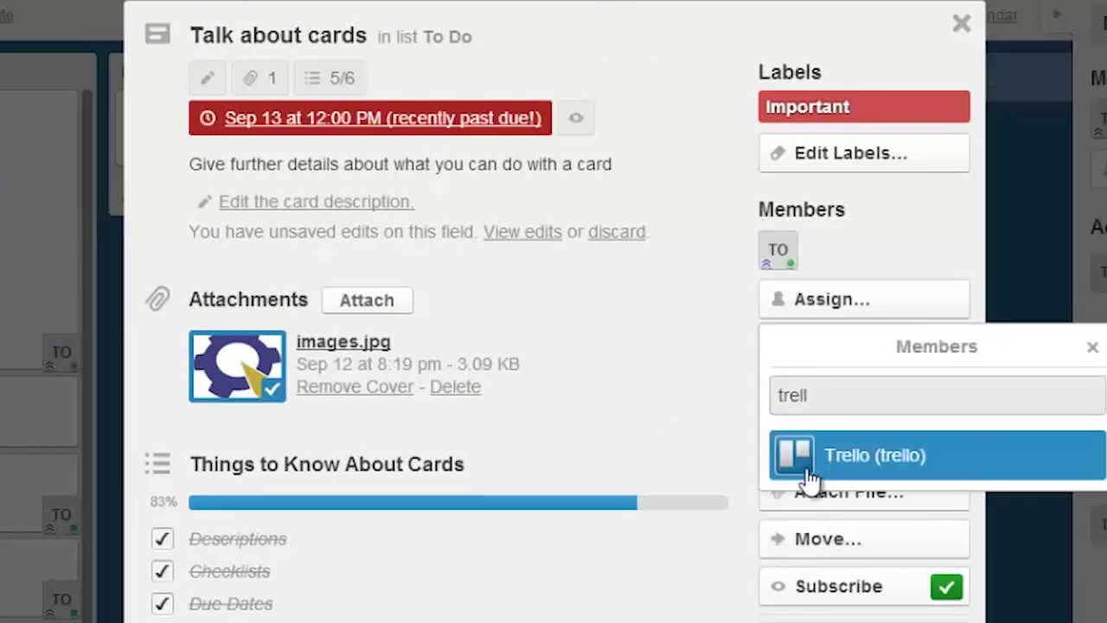
pyautogui.click(830, 463)
pyautogui.click(697, 558)
pyautogui.scroll(-4, 592, 543)
pyautogui.scroll(-5, 593, 543)
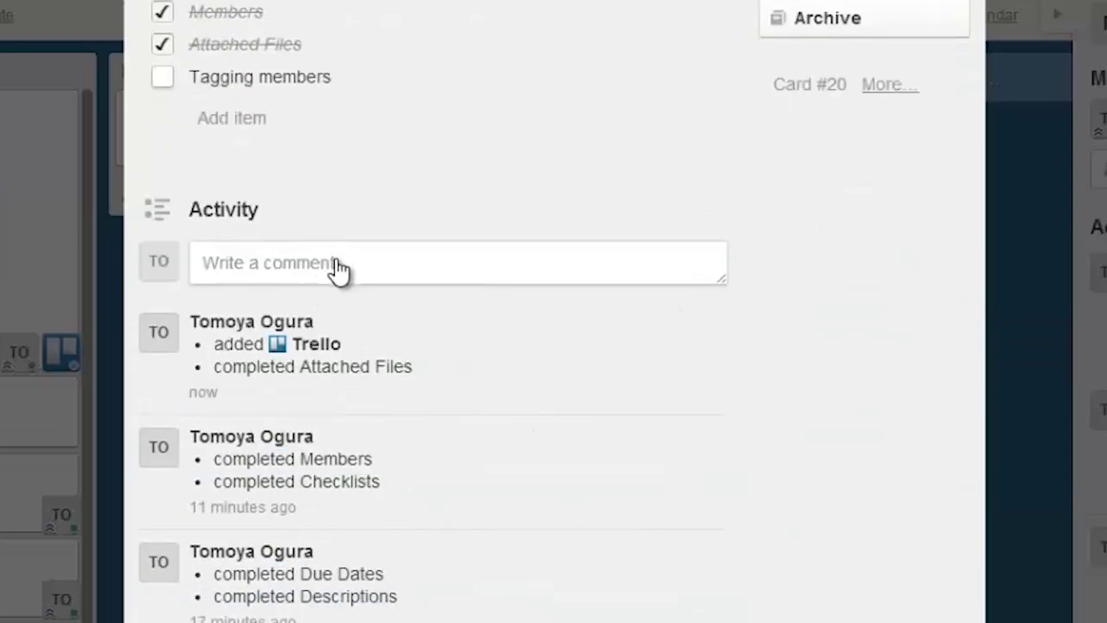
pyautogui.click(338, 261)
pyautogui.write('@tre')
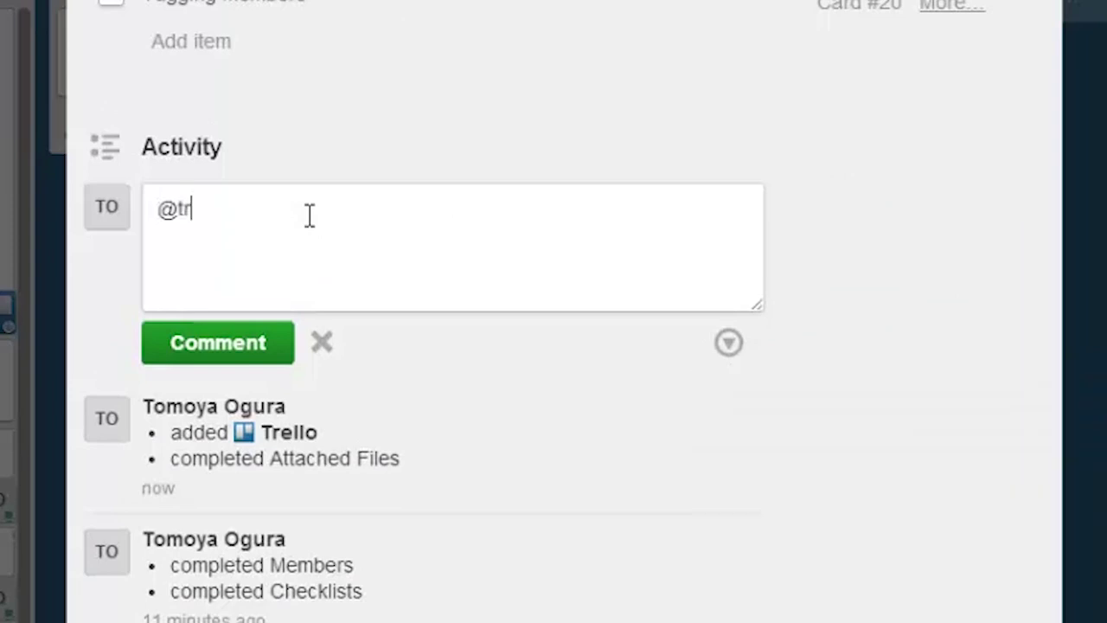
pyautogui.write('llo')
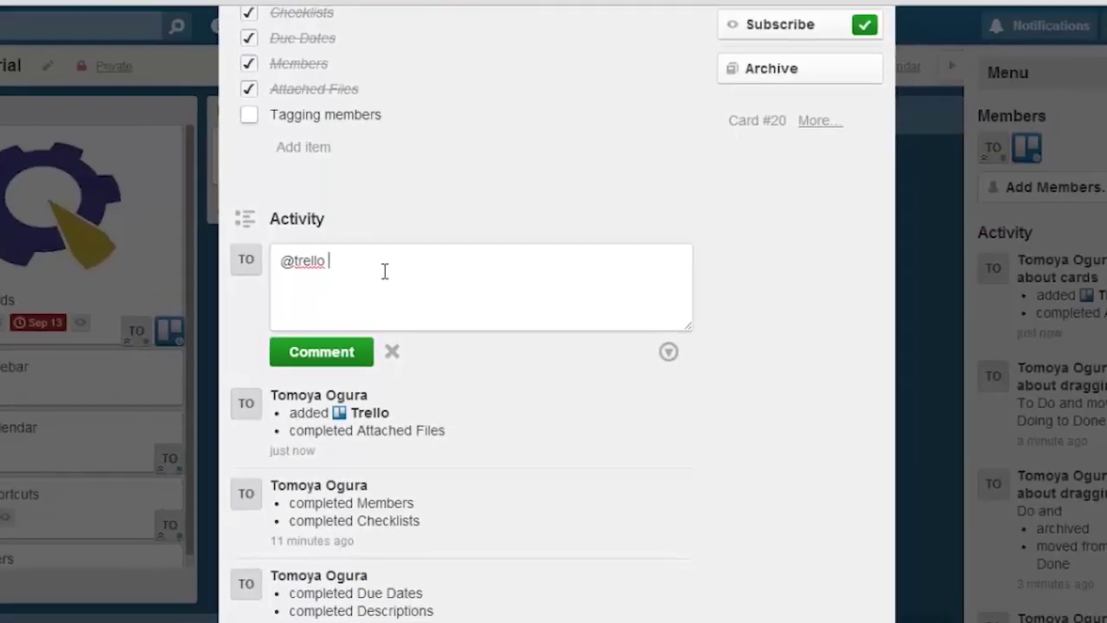
pyautogui.scroll(4, 457, 309)
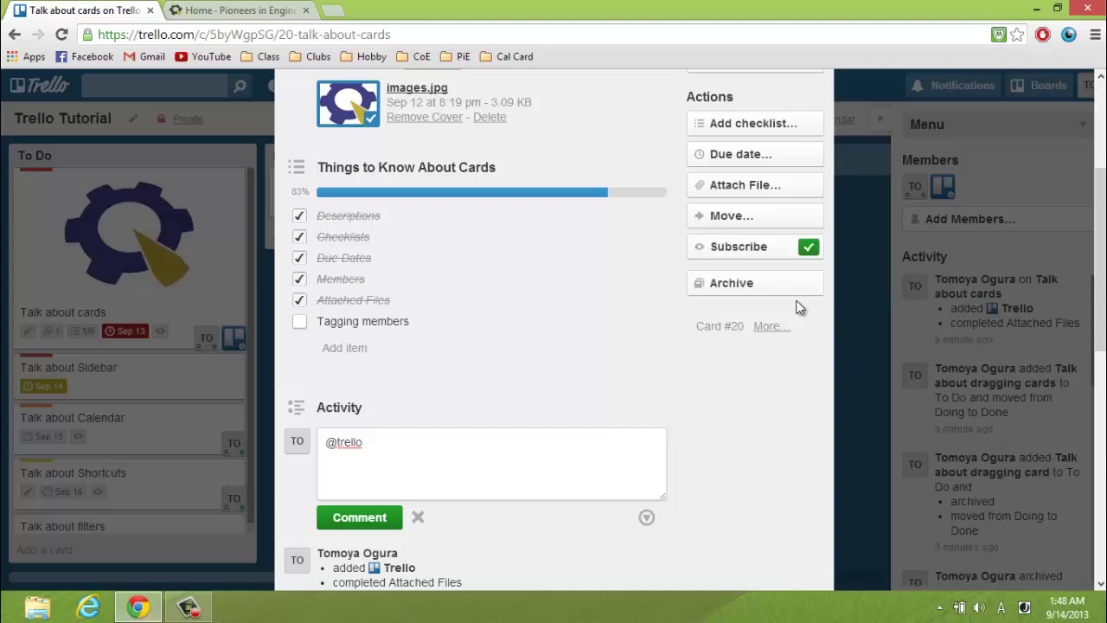
pyautogui.scroll(3, 778, 268)
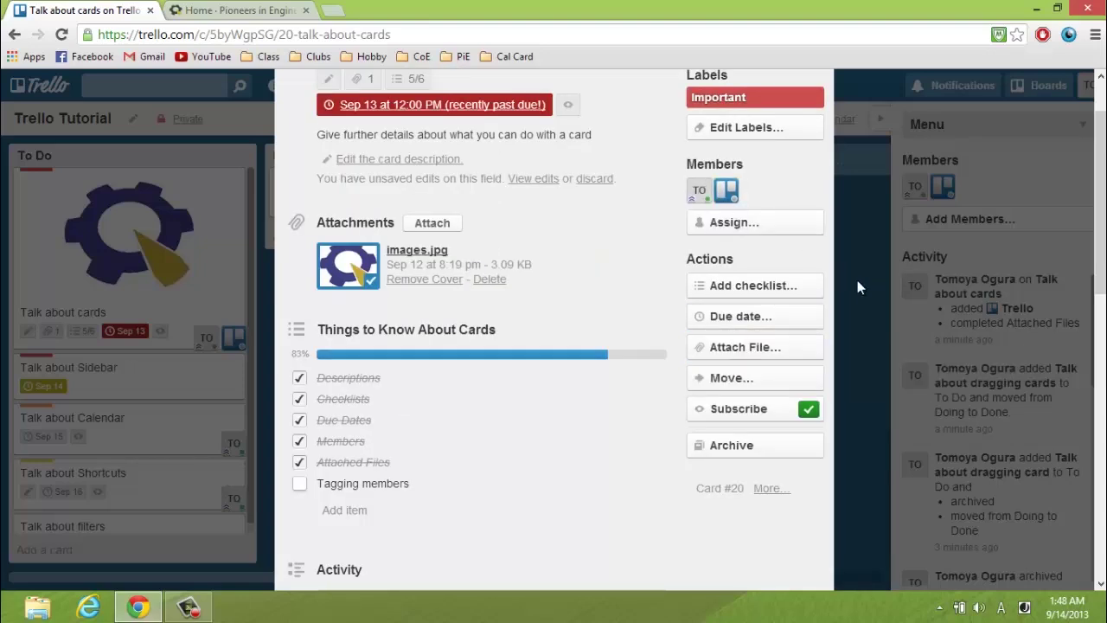
pyautogui.click(857, 280)
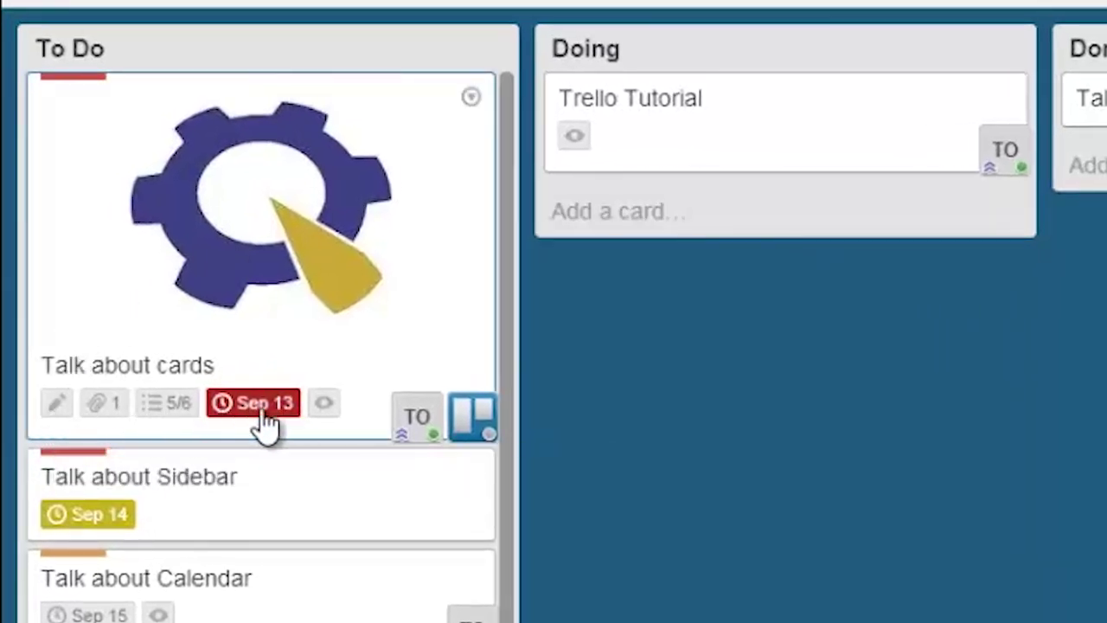
pyautogui.click(470, 98)
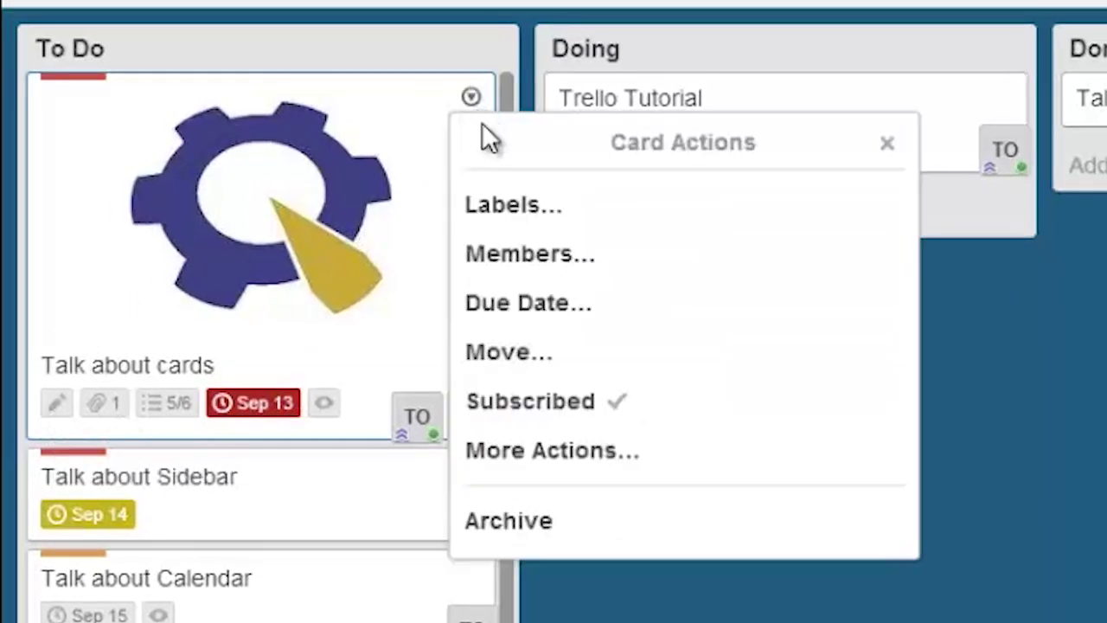
pyautogui.click(585, 304)
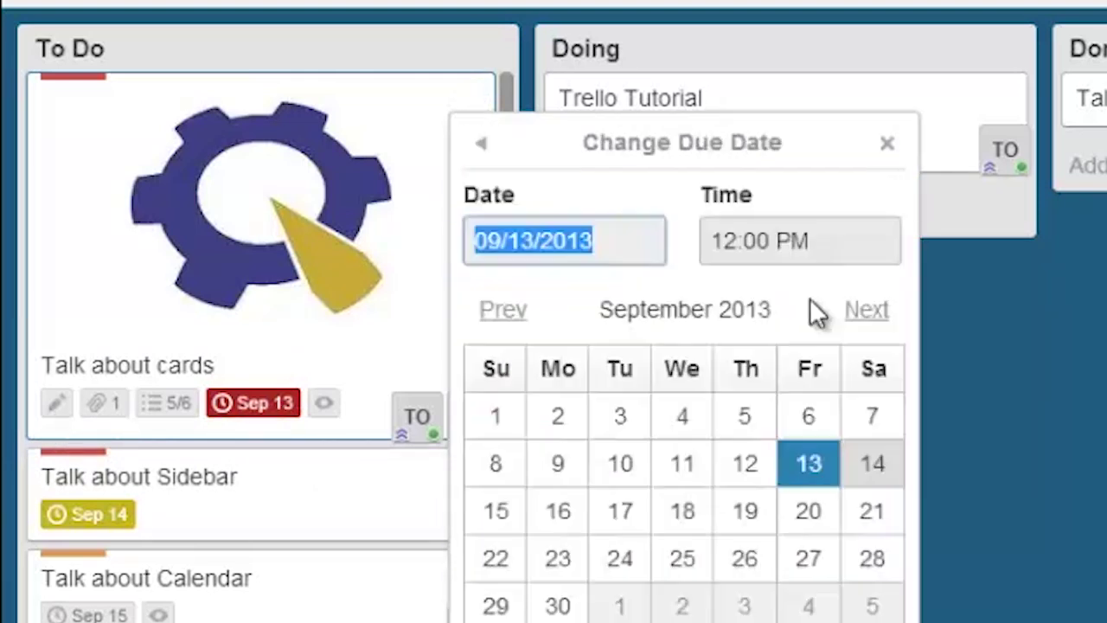
pyautogui.click(886, 143)
pyautogui.press('m')
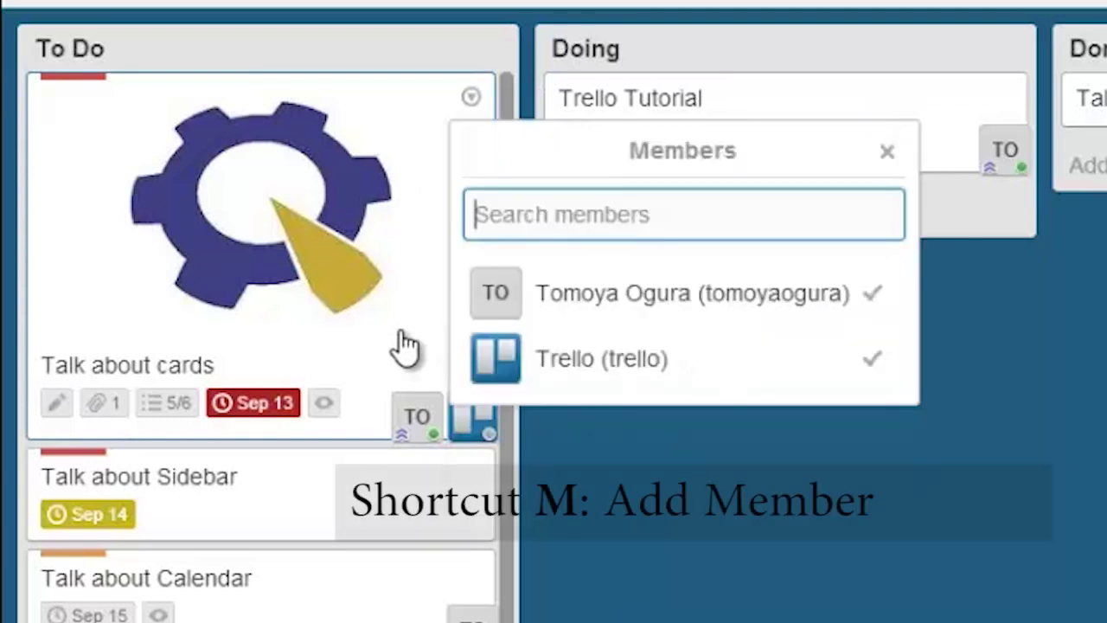
pyautogui.press('Escape')
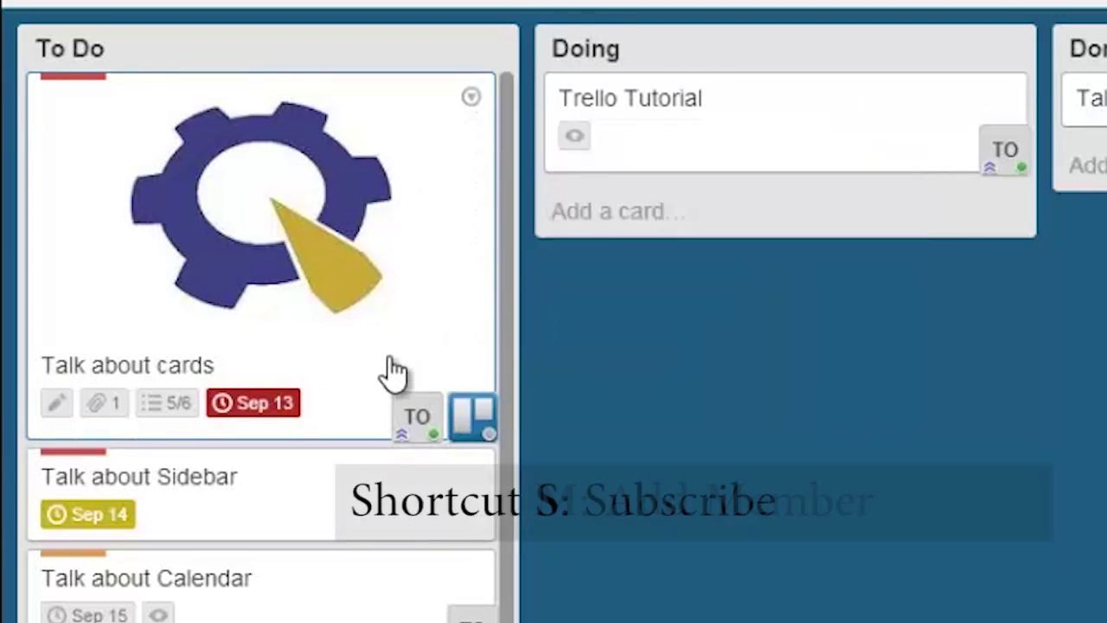
pyautogui.press('s')
pyautogui.press('d')
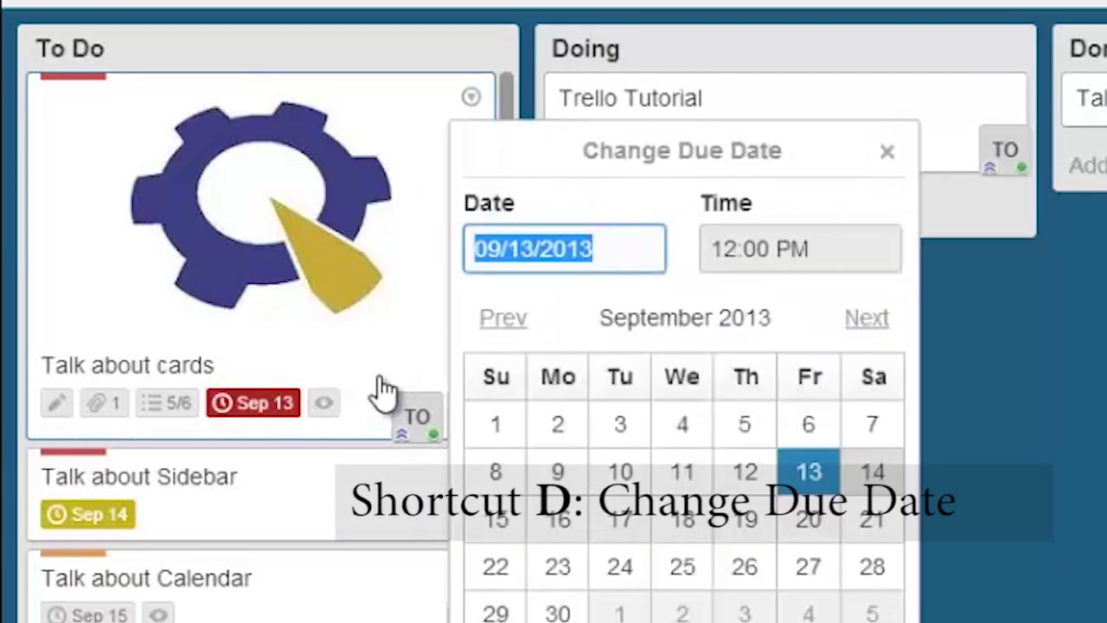
pyautogui.press('Escape')
pyautogui.press('l')
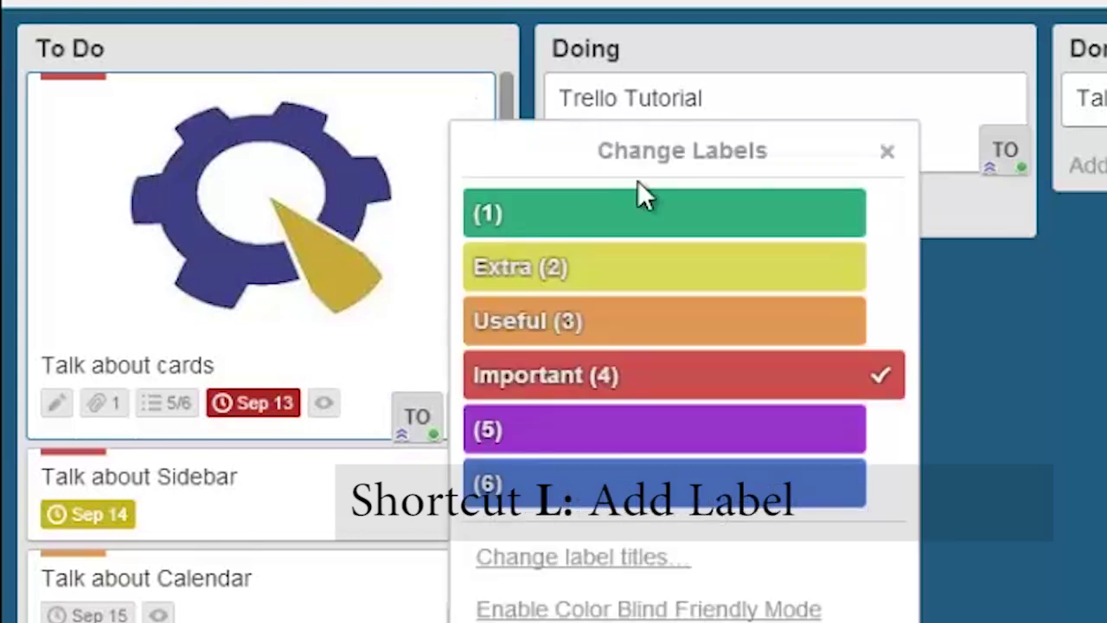
pyautogui.click(822, 159)
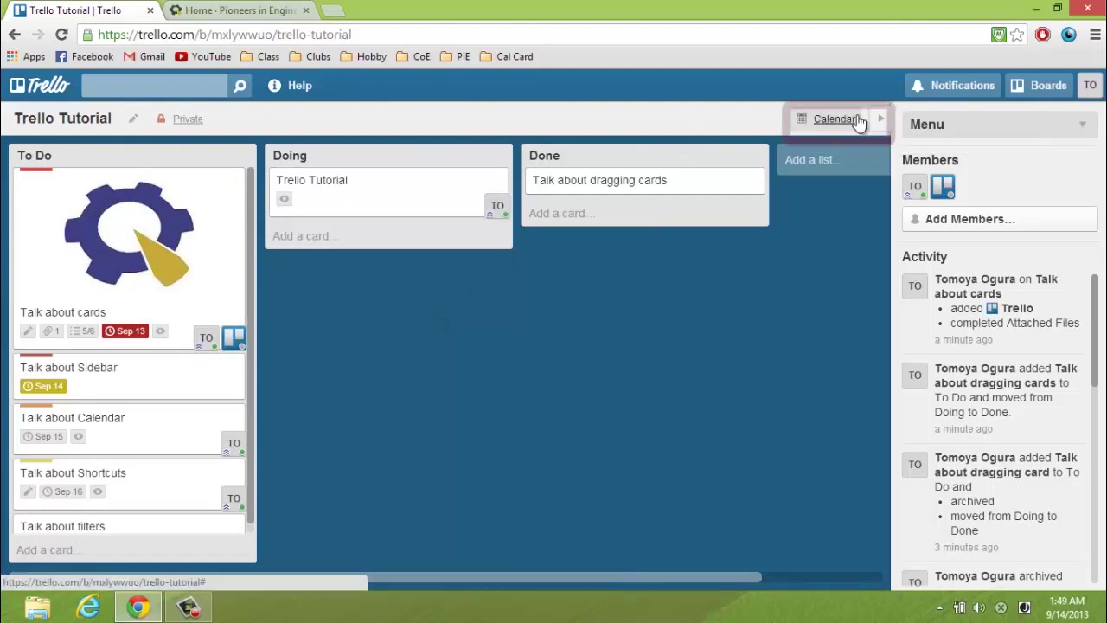
# Step: Preview the Calendar view, then type and clear a filter search in Filter Cards
pyautogui.click(843, 119)
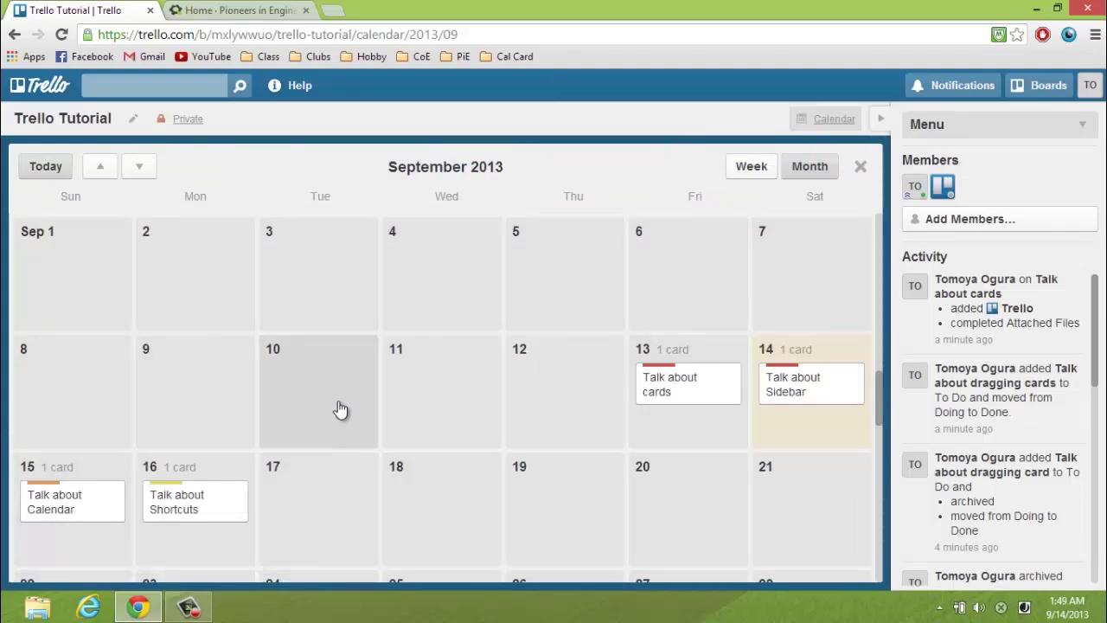
pyautogui.click(816, 121)
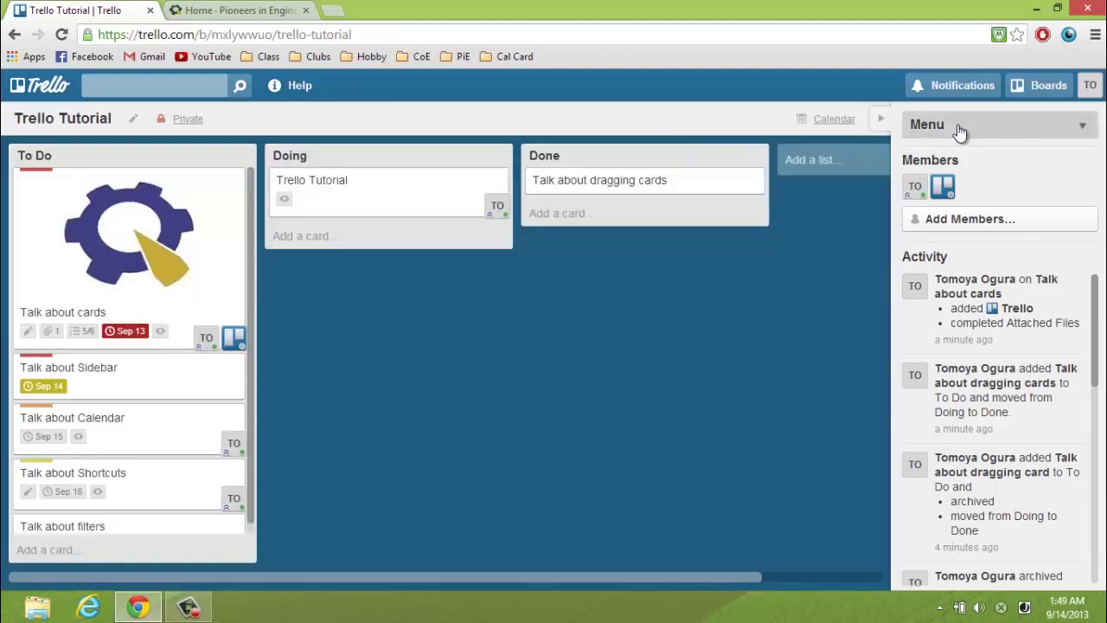
pyautogui.click(959, 130)
pyautogui.write('f')
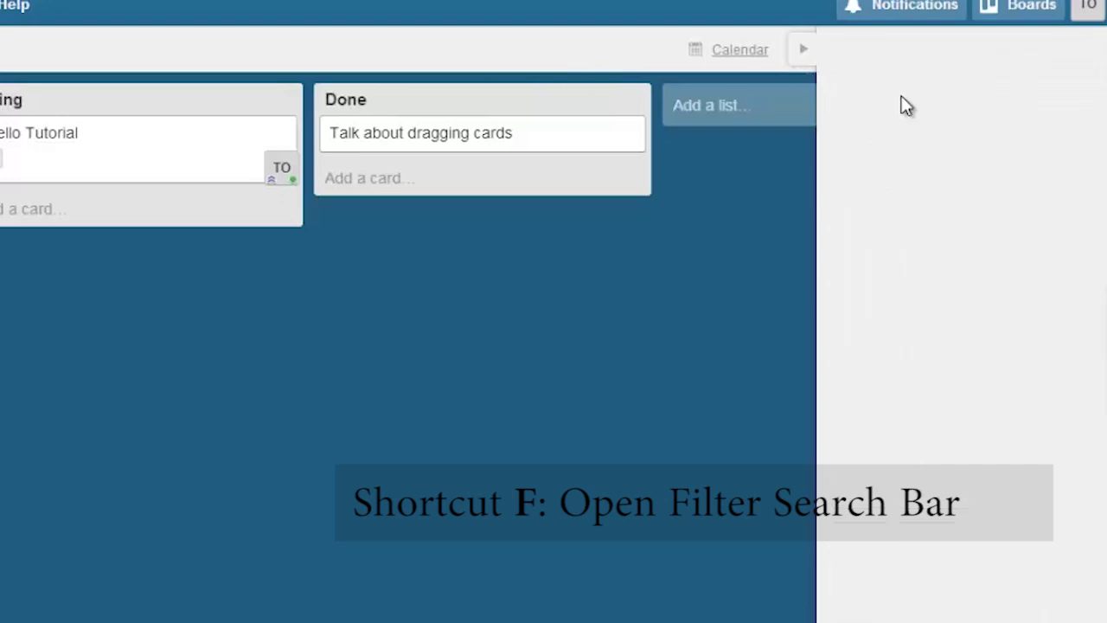
pyautogui.write('filter')
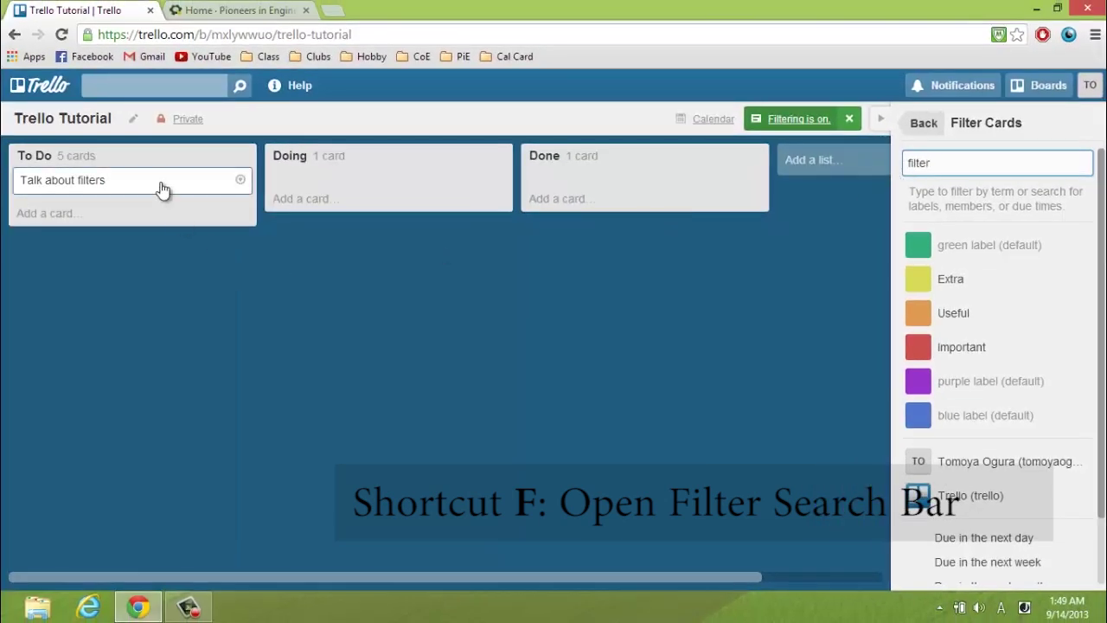
pyautogui.press('BackSpace')
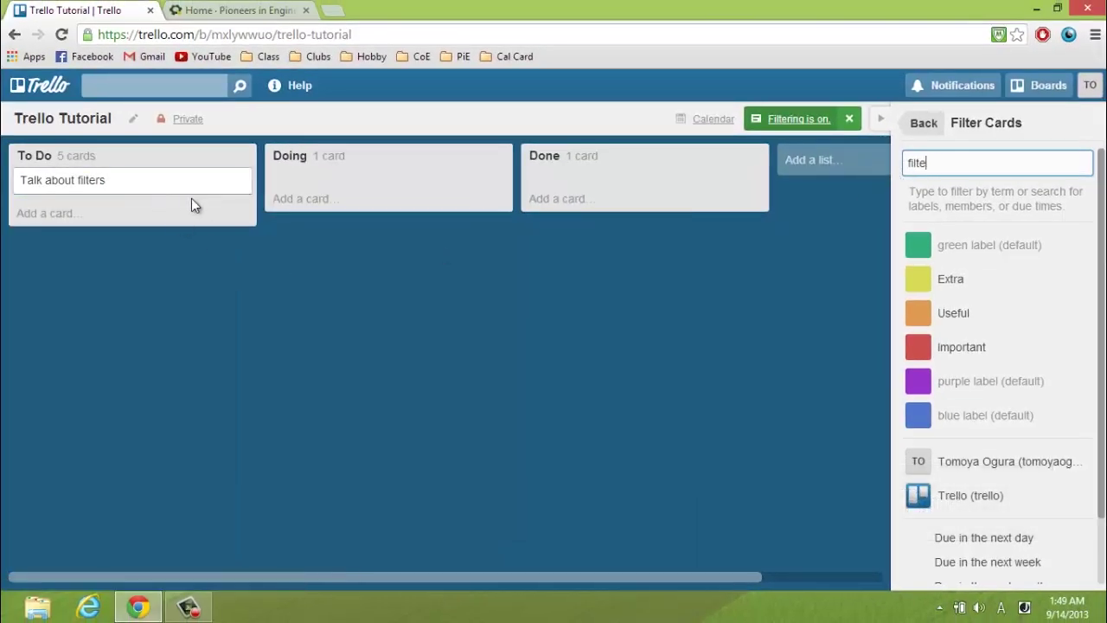
pyautogui.press('BackSpace')
pyautogui.press('BackSpace')
pyautogui.press('BackSpace')
pyautogui.press('BackSpace')
pyautogui.press('BackSpace')
# Step: Toggle the my-cards and Trello member filters on and off, leaving no filter active
pyautogui.press('q')
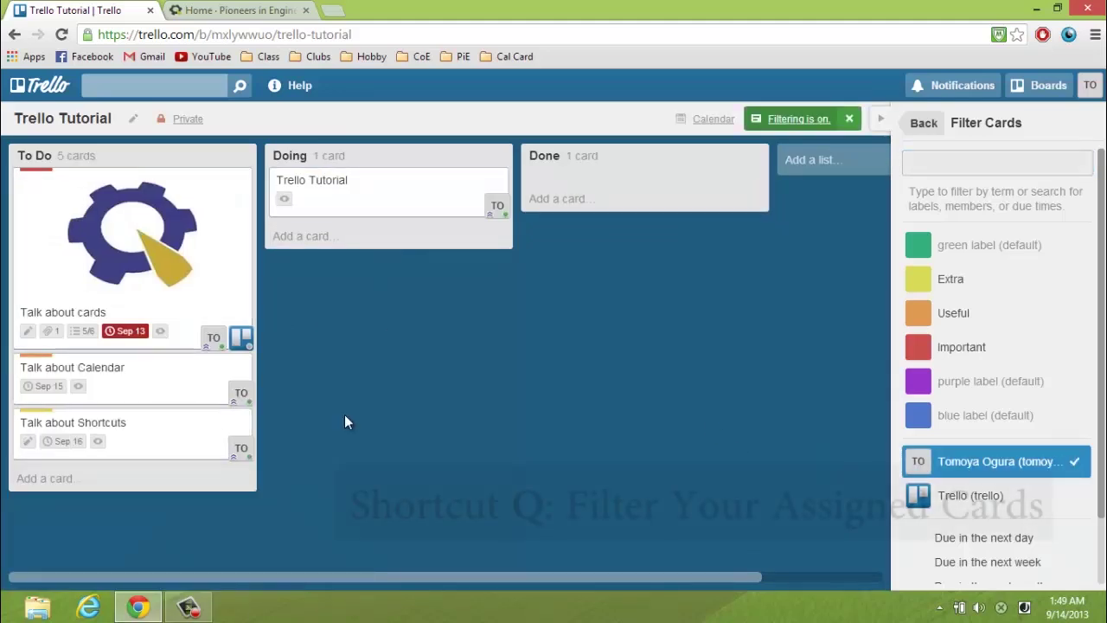
pyautogui.click(995, 461)
pyautogui.click(955, 495)
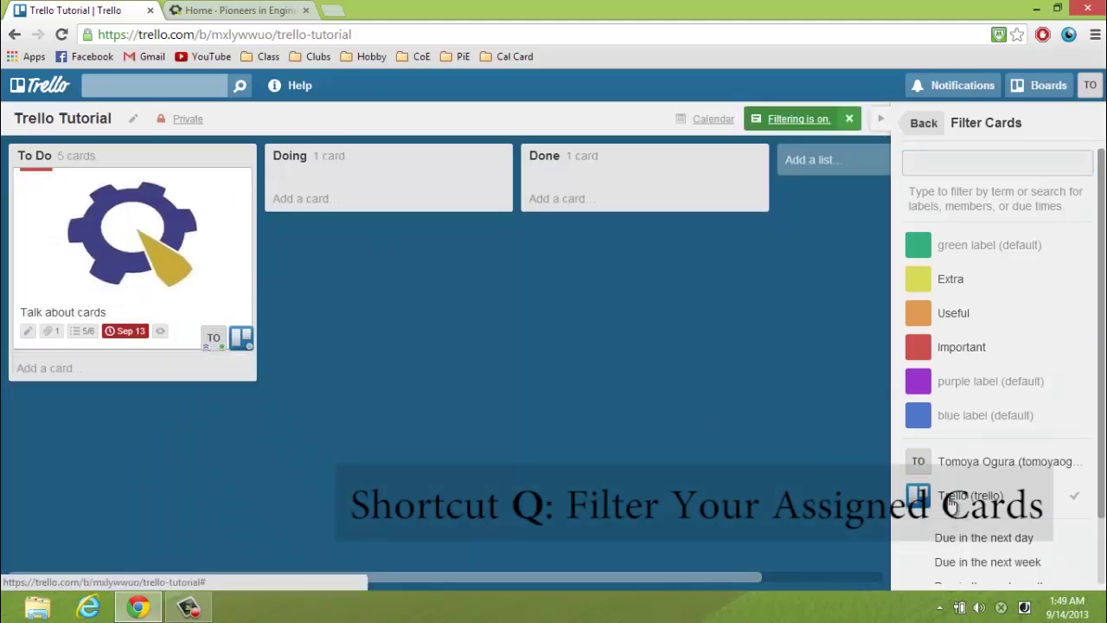
pyautogui.click(952, 498)
pyautogui.click(963, 465)
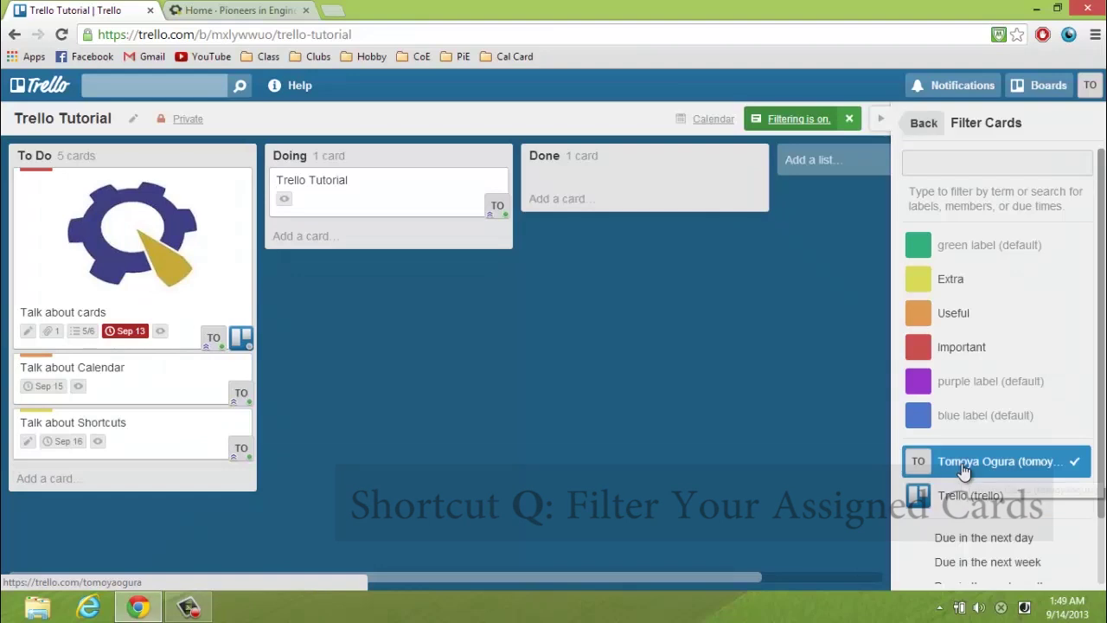
pyautogui.click(964, 465)
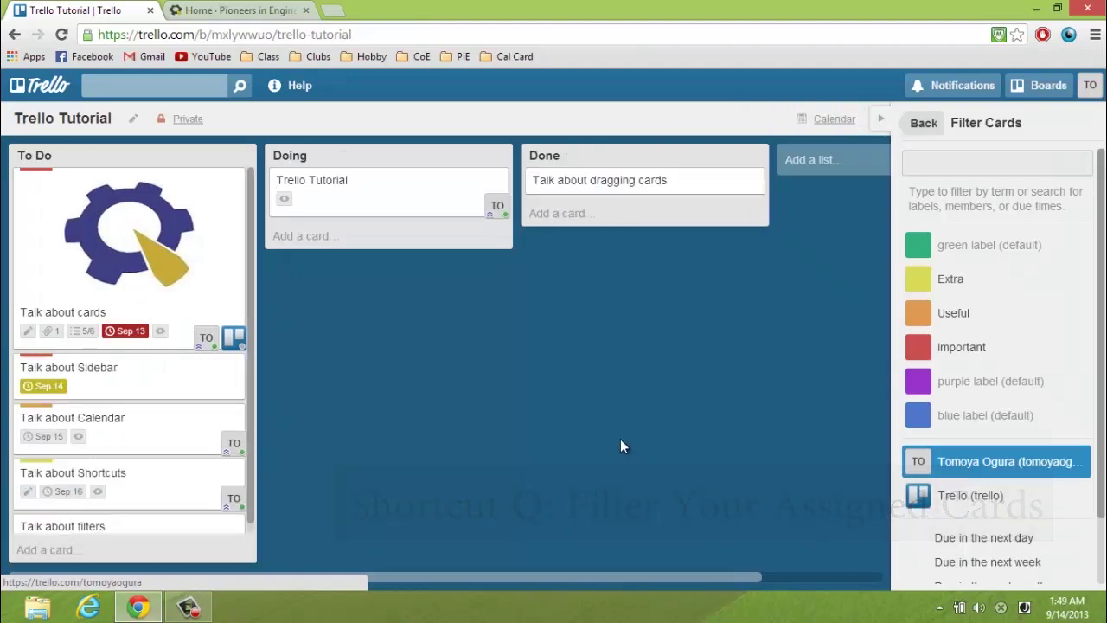
# Step: Go from the home page through the Pioneers in Engineering overview to 0 Active Products
pyautogui.click(50, 89)
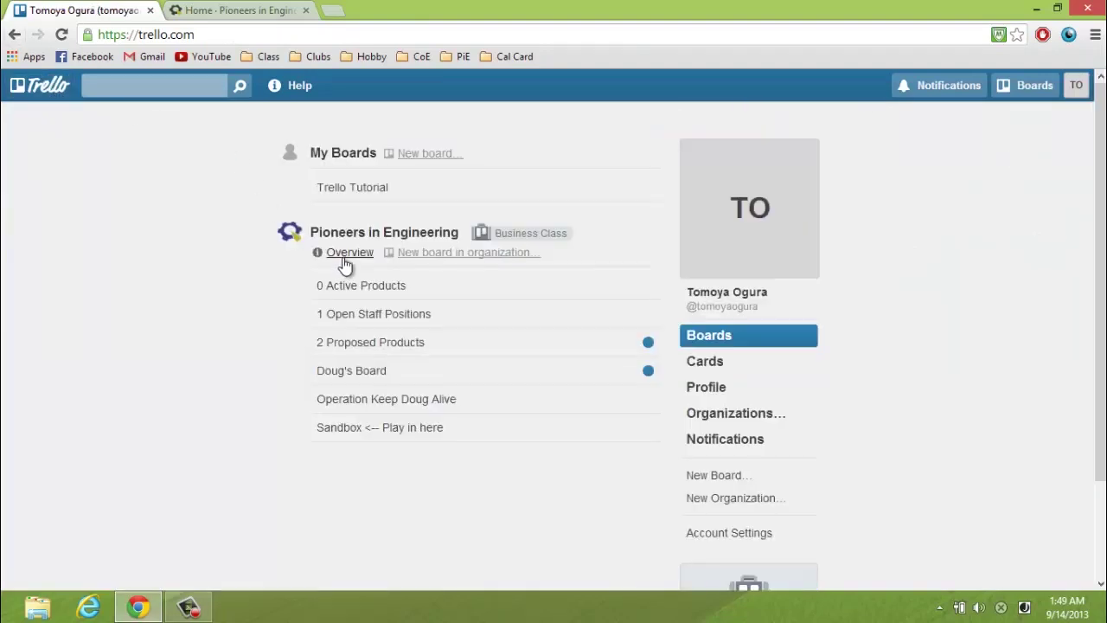
pyautogui.click(344, 258)
pyautogui.scroll(-5, 178, 306)
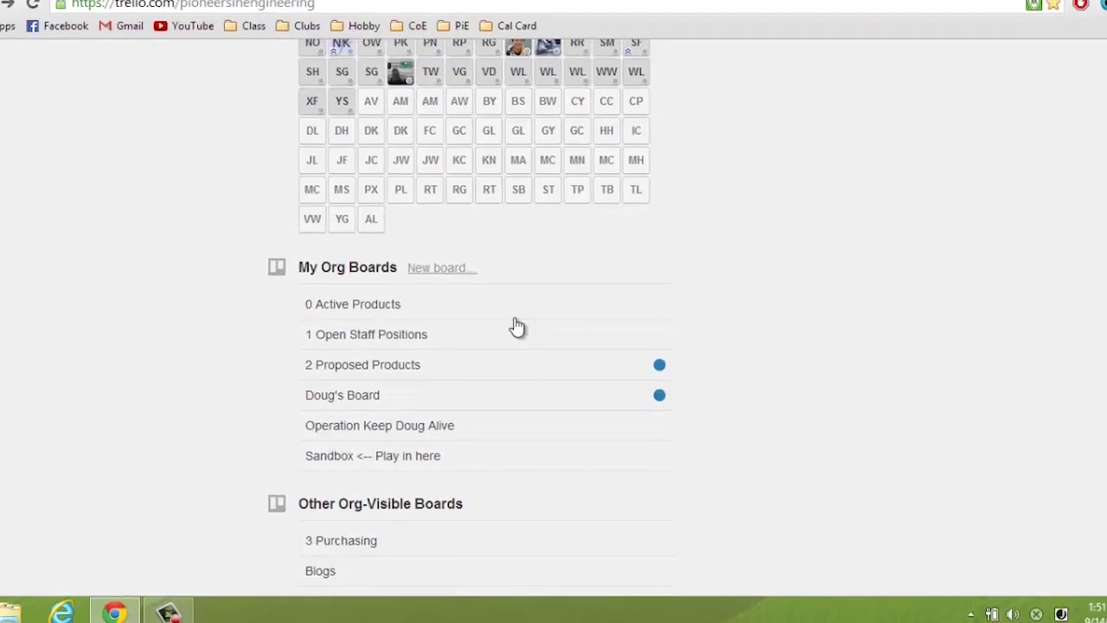
pyautogui.click(513, 304)
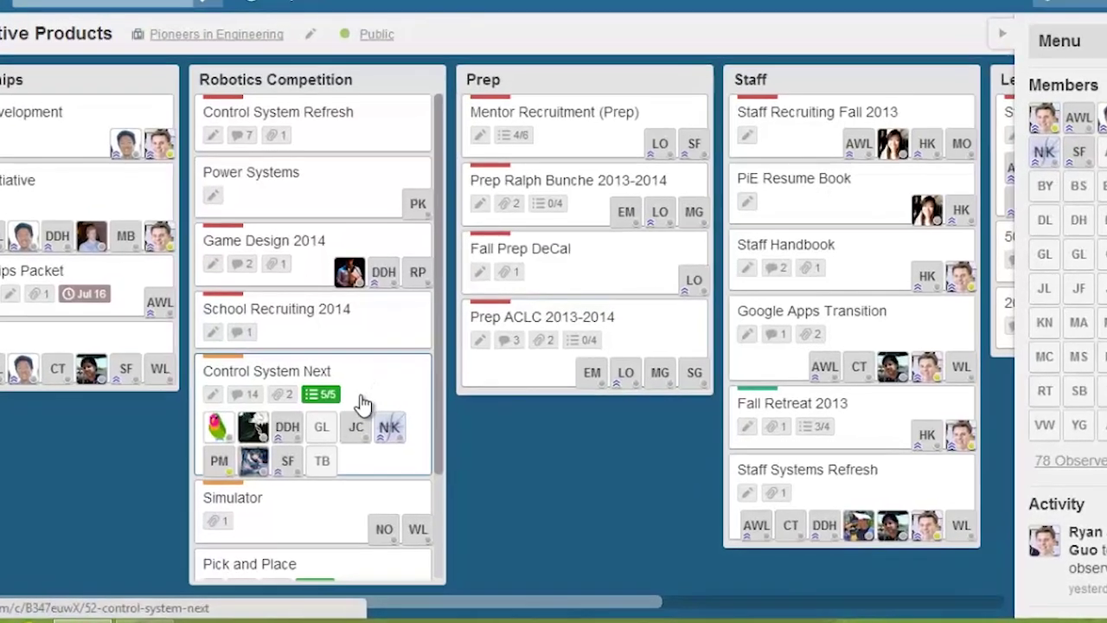
pyautogui.scroll(-1, 380, 424)
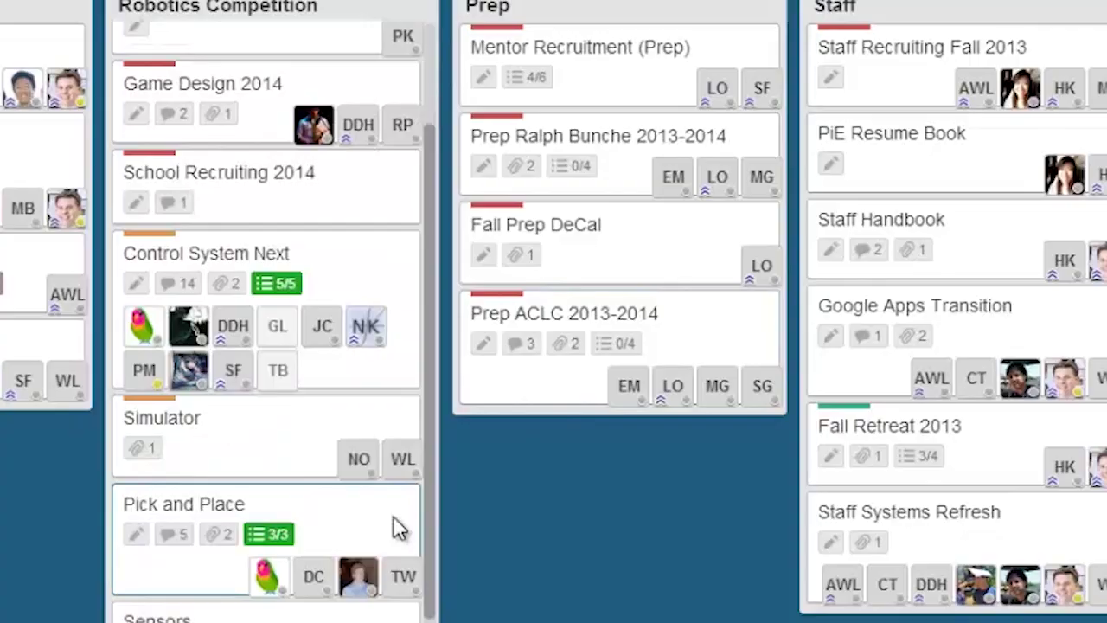
pyautogui.click(417, 489)
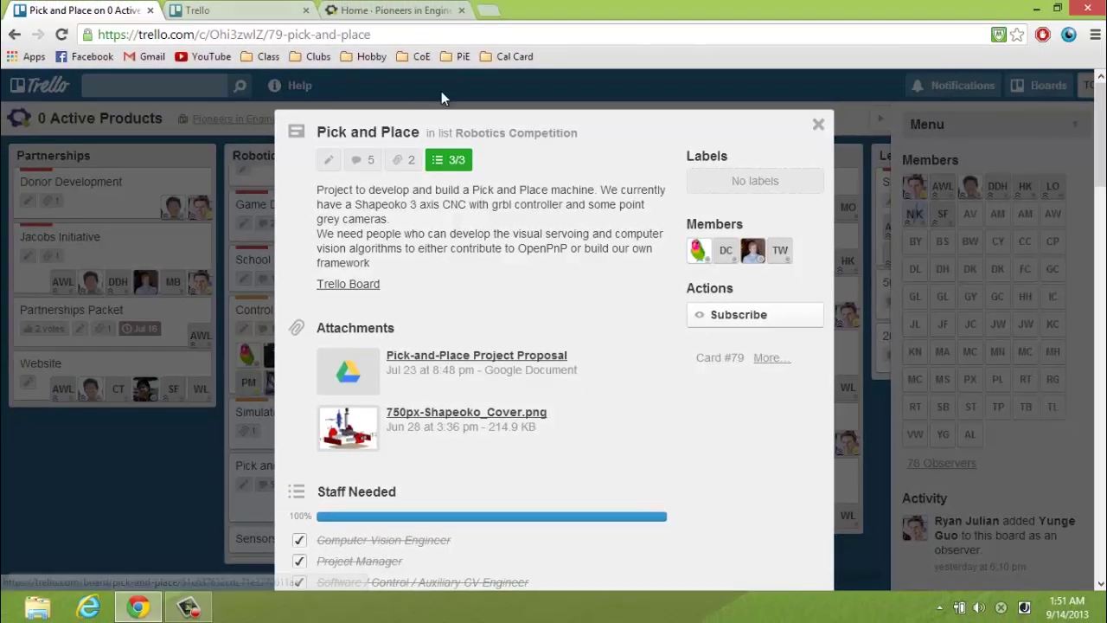
pyautogui.click(260, 188)
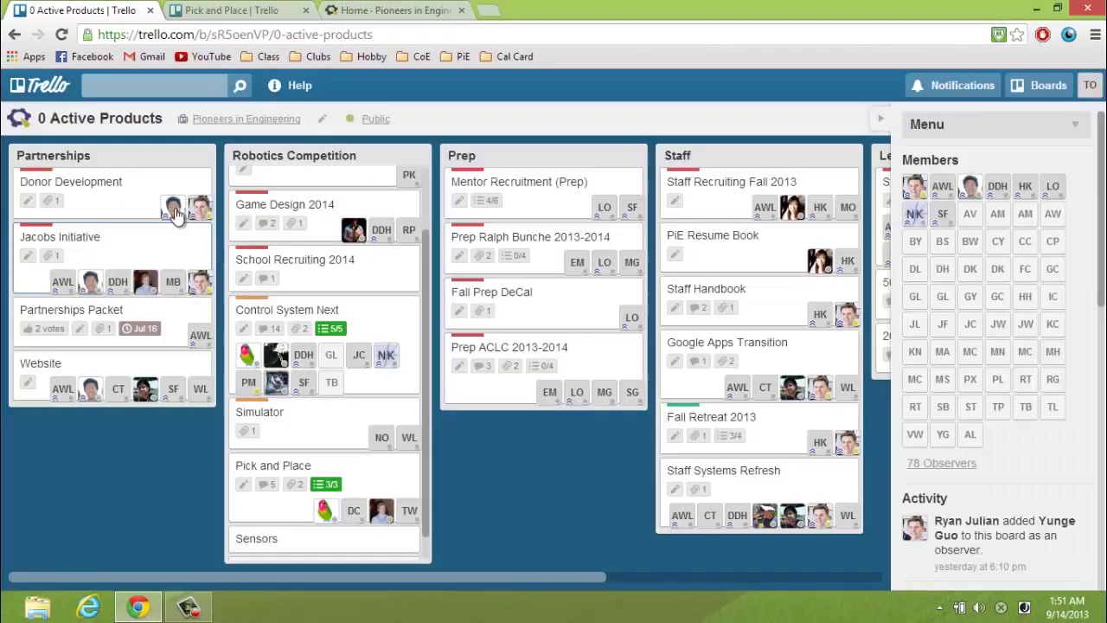